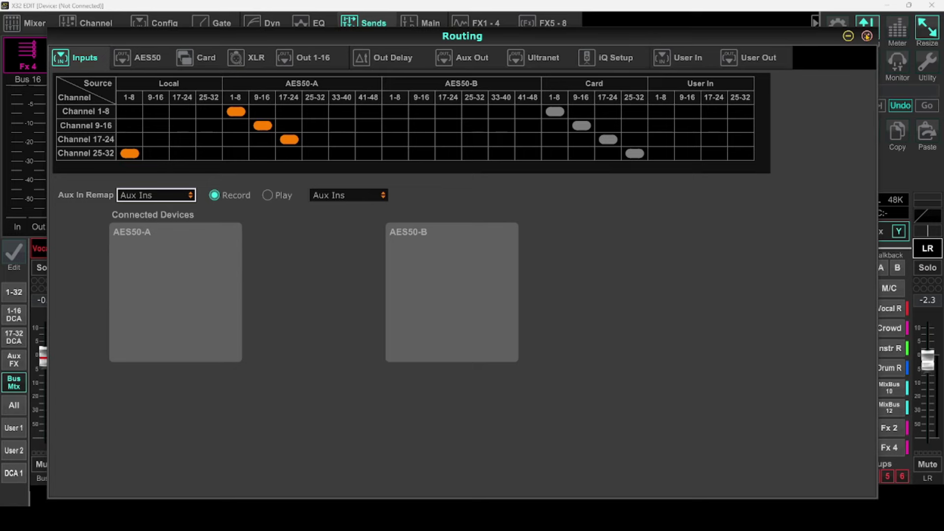
Close the Routing window and view the matrix sends of the main LR channel.
click(867, 36)
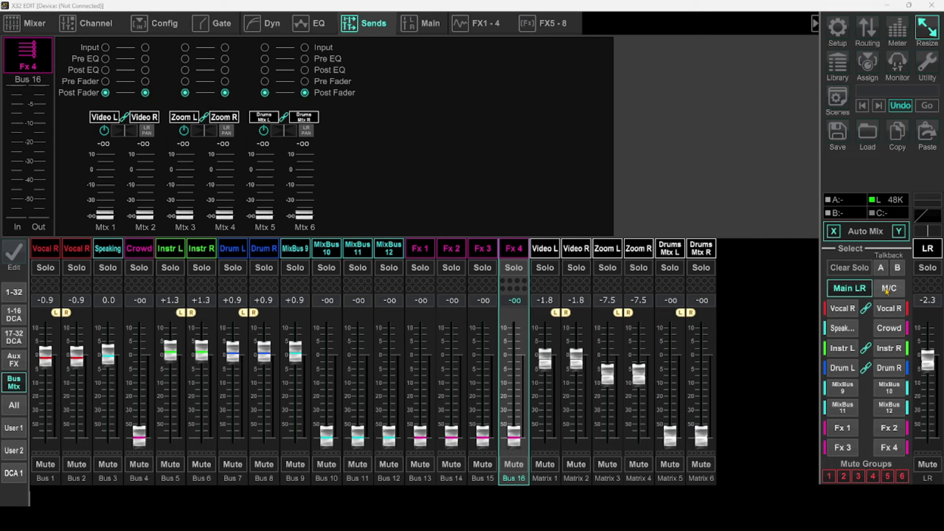
click(926, 250)
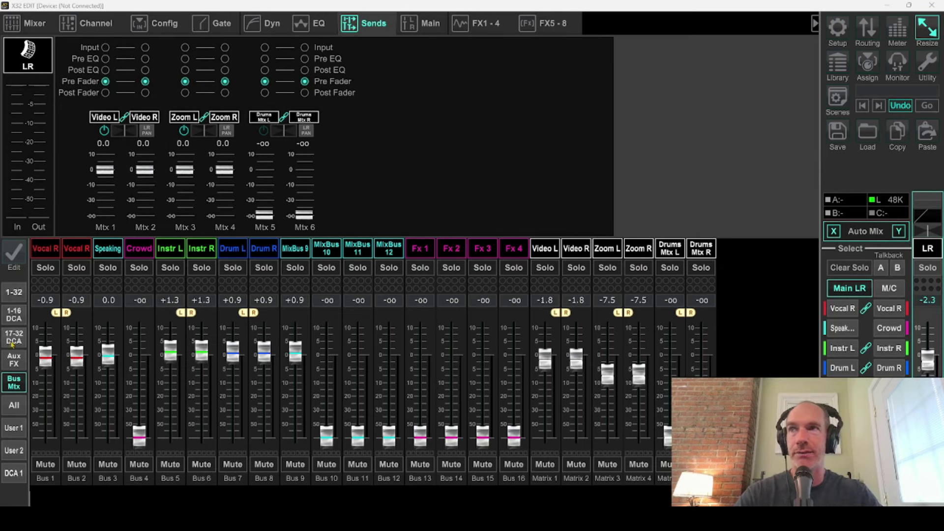
Check the main output assignment of the effects return channels Fx 1L, Fx 2L, Fx 3L and Fx 4L.
click(14, 363)
click(298, 252)
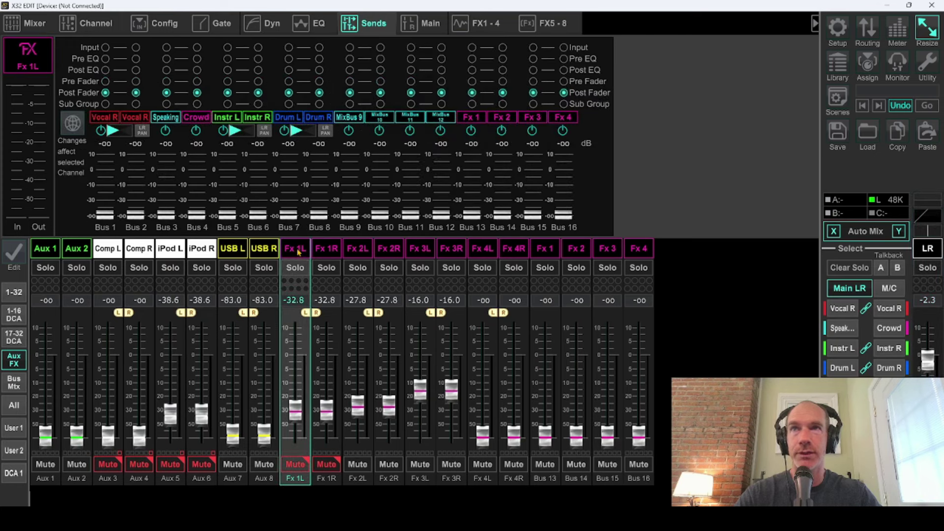
click(94, 25)
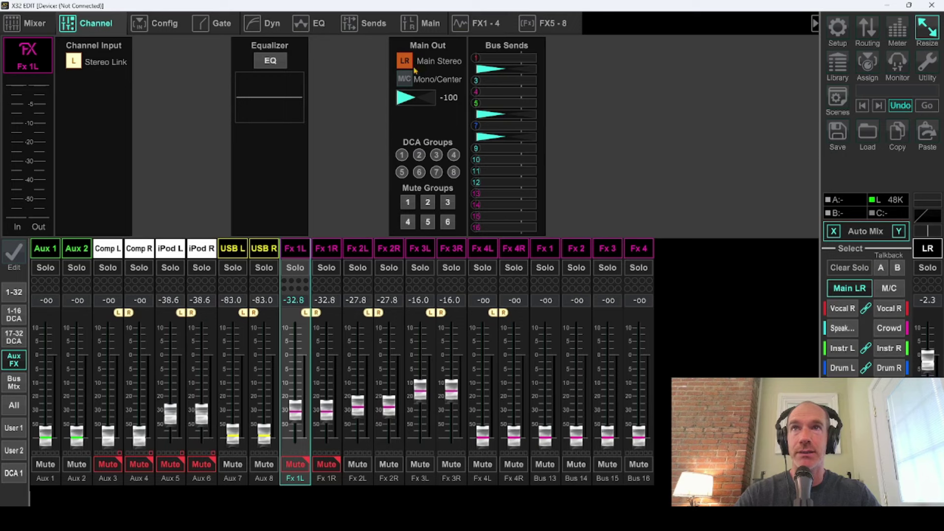
click(357, 251)
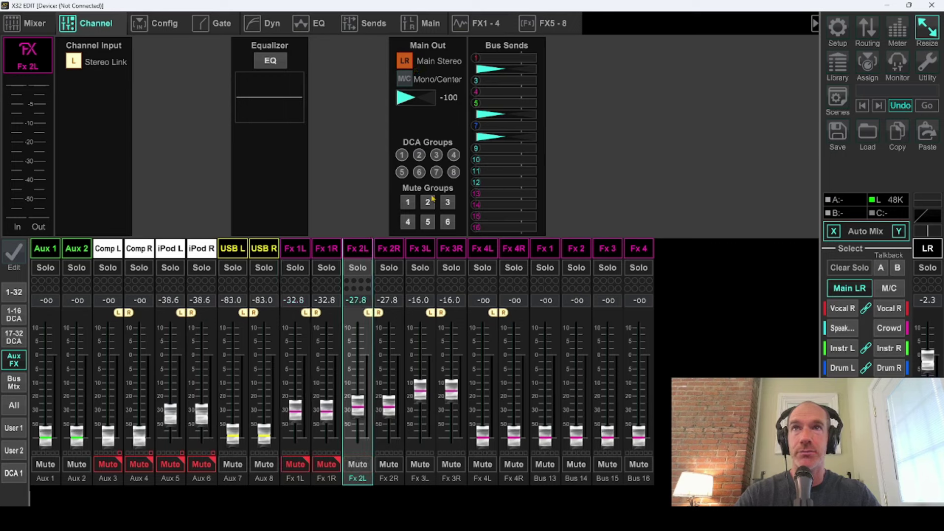
click(421, 249)
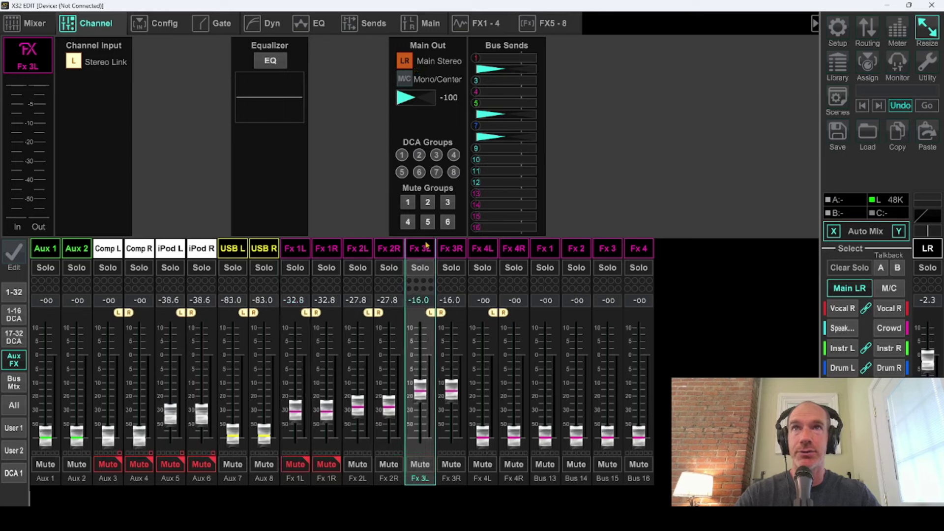
click(483, 250)
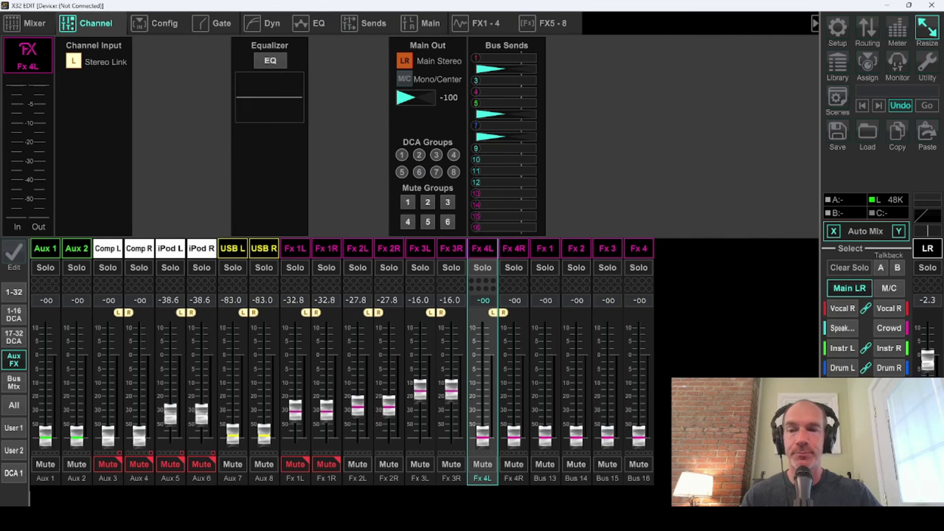
Set both input sources of the FX 1 Plate Reverb to Bus 13.
click(485, 29)
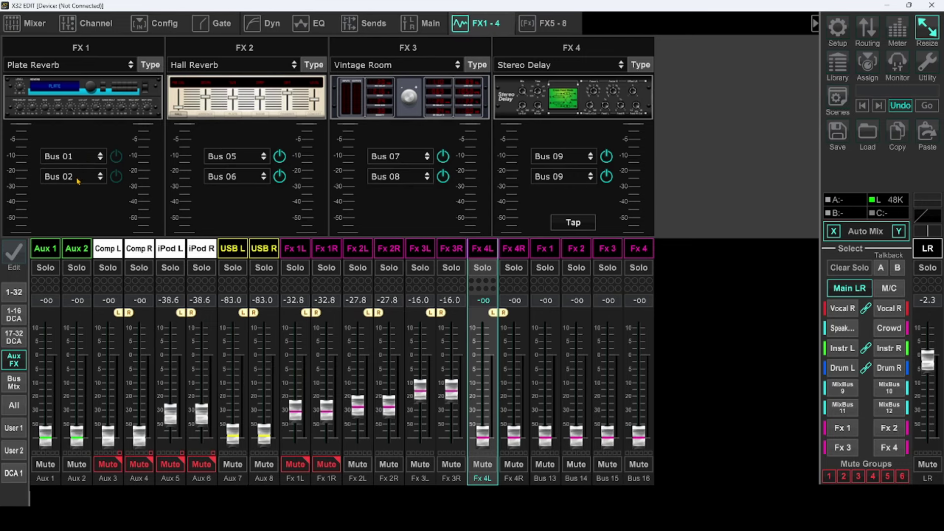
click(13, 382)
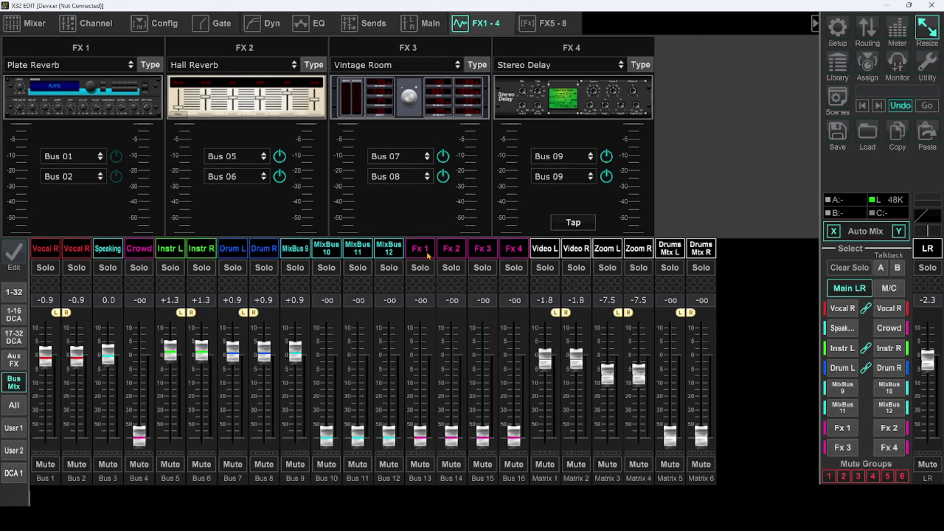
click(90, 161)
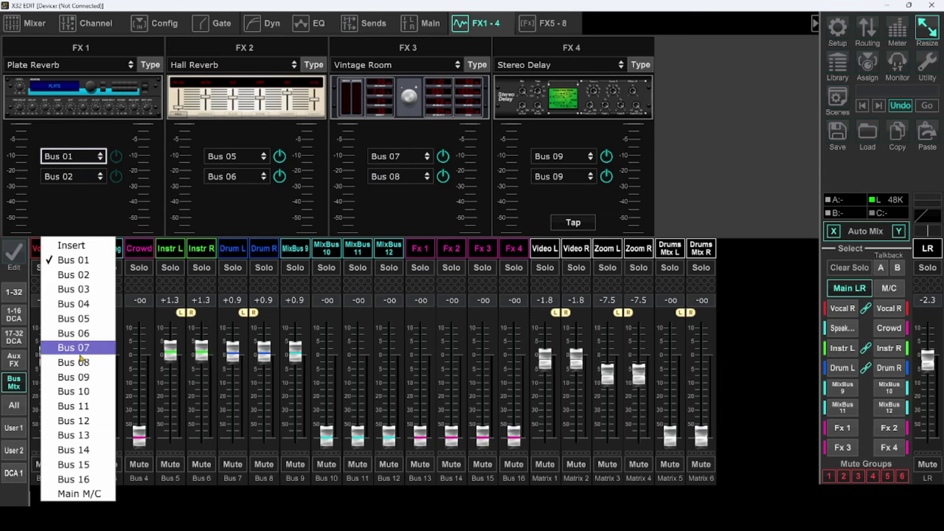
click(74, 435)
click(79, 177)
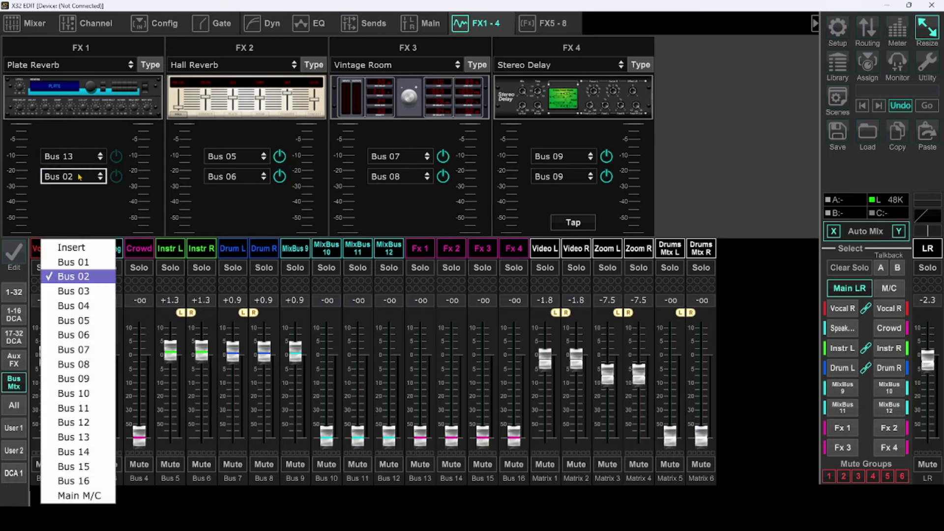
click(83, 436)
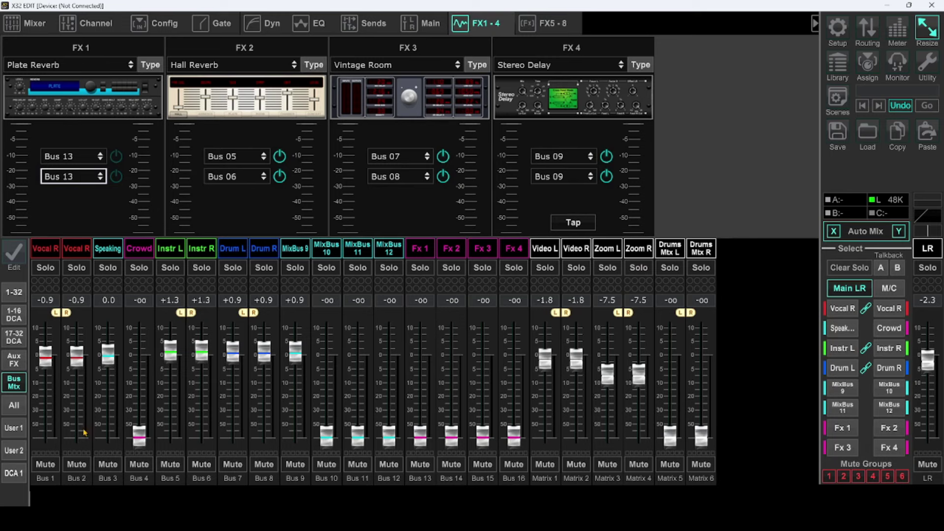
Set both input sources of the FX 2 Hall Reverb to Bus 14.
click(244, 160)
click(233, 376)
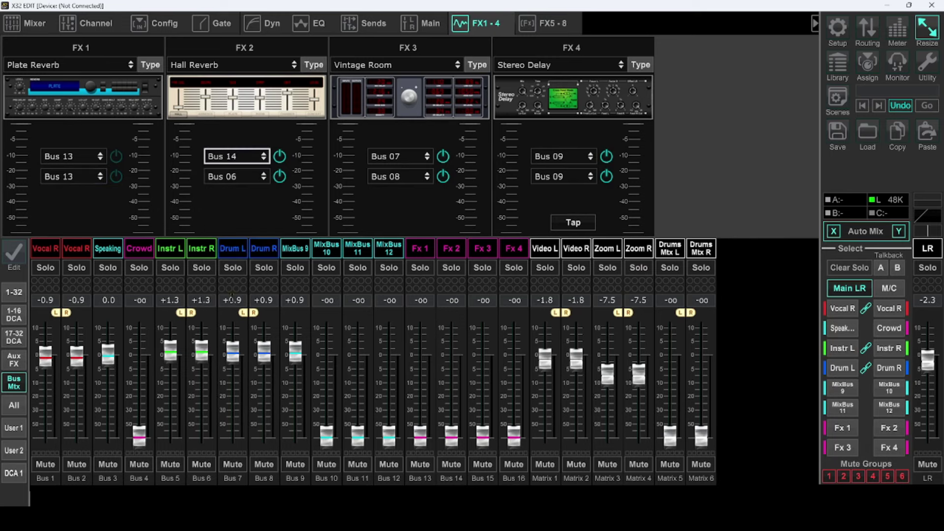
click(230, 177)
click(236, 393)
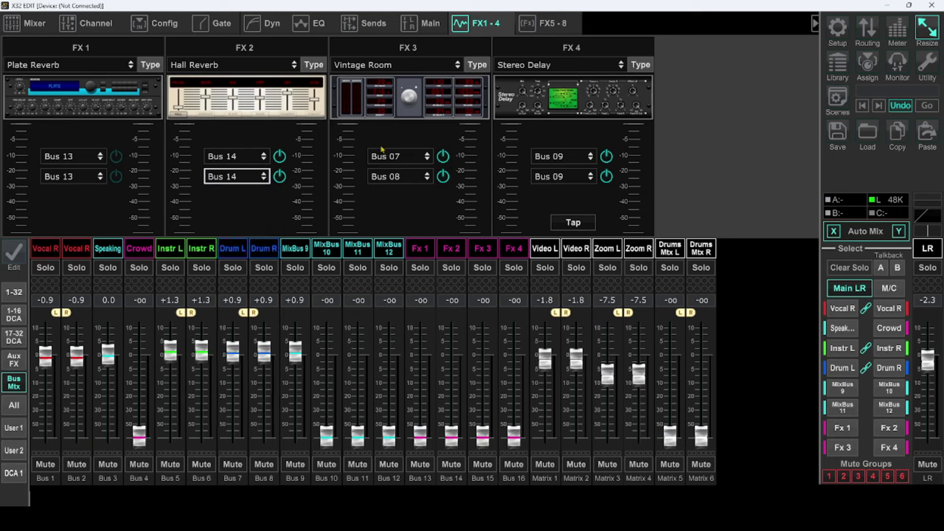
Set both input sources of the FX 3 Vintage Room to Bus 15.
click(394, 157)
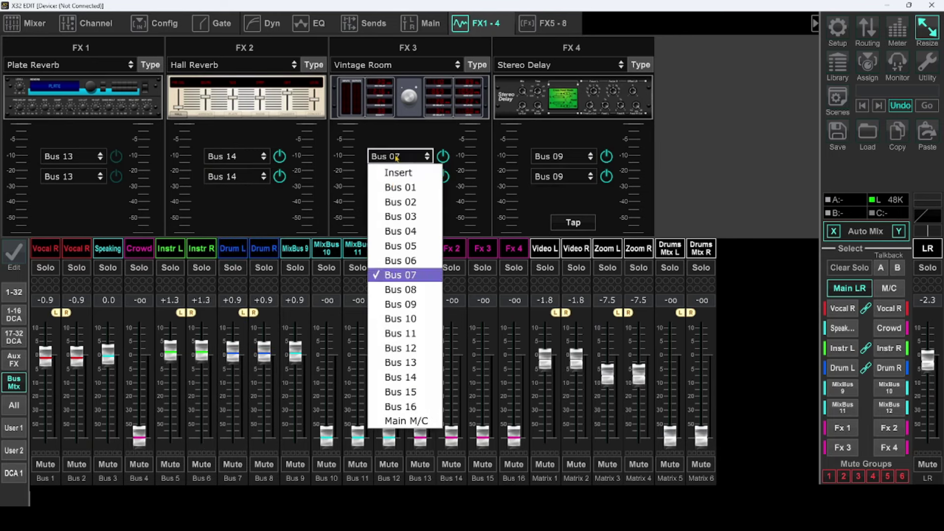
click(413, 393)
click(401, 178)
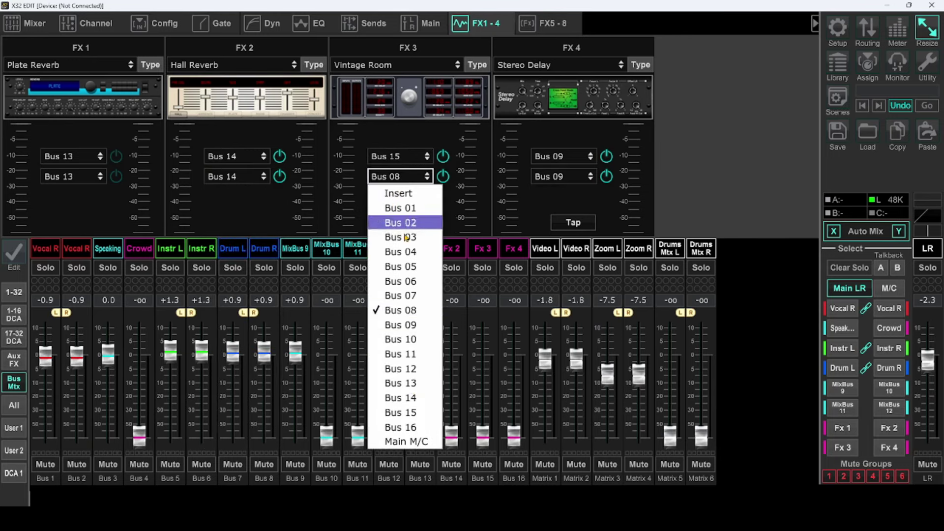
click(408, 413)
Set both input sources of the FX 4 Stereo Delay to Bus 16.
click(566, 157)
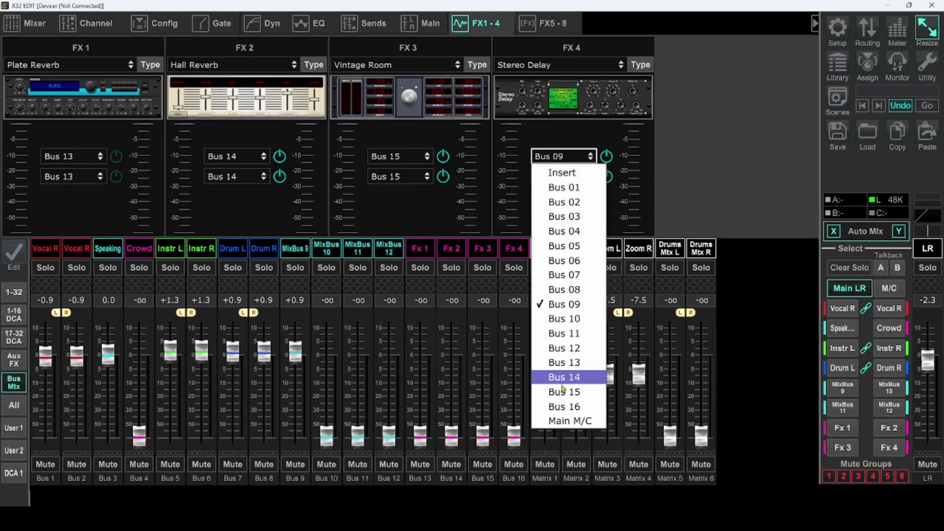
click(566, 407)
click(569, 178)
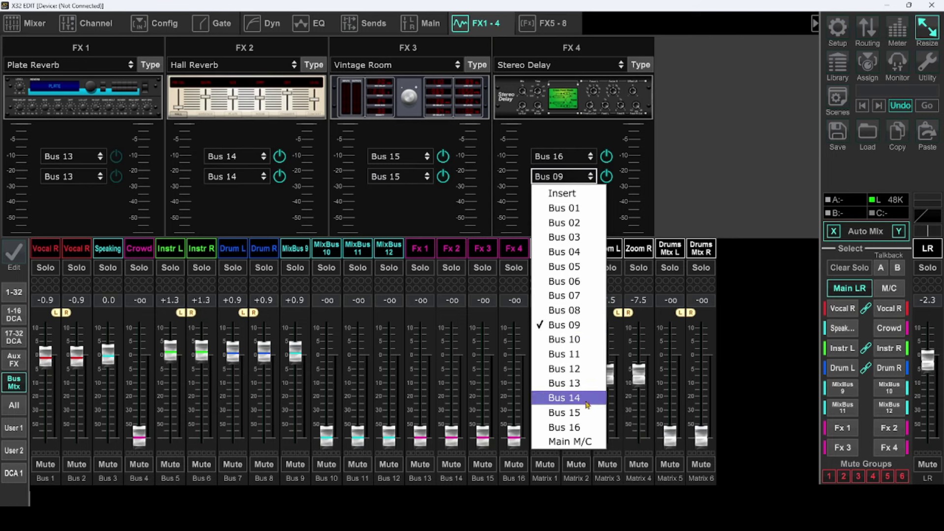
click(577, 426)
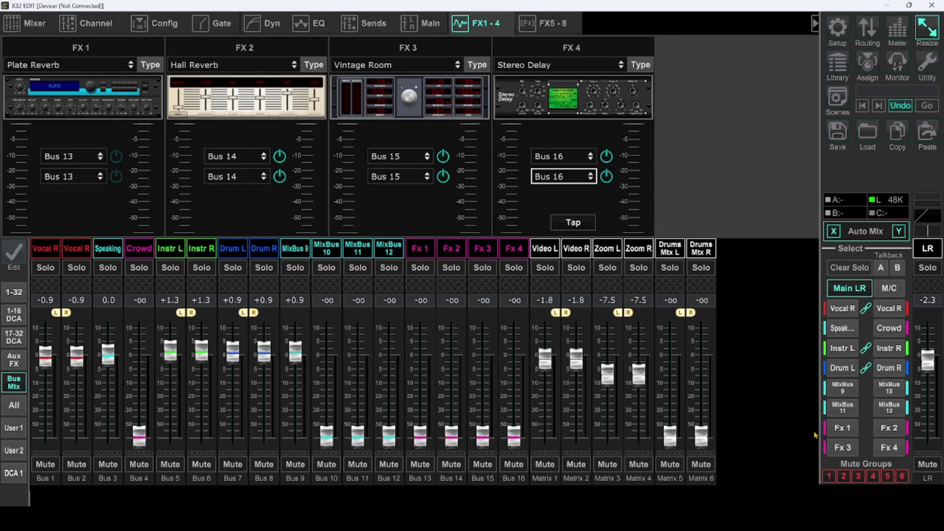
Show the Fx 1 bus sends for channels 1-16 and set the vocal sends of Ch 01 and Ch 02 to 0 dB.
click(14, 314)
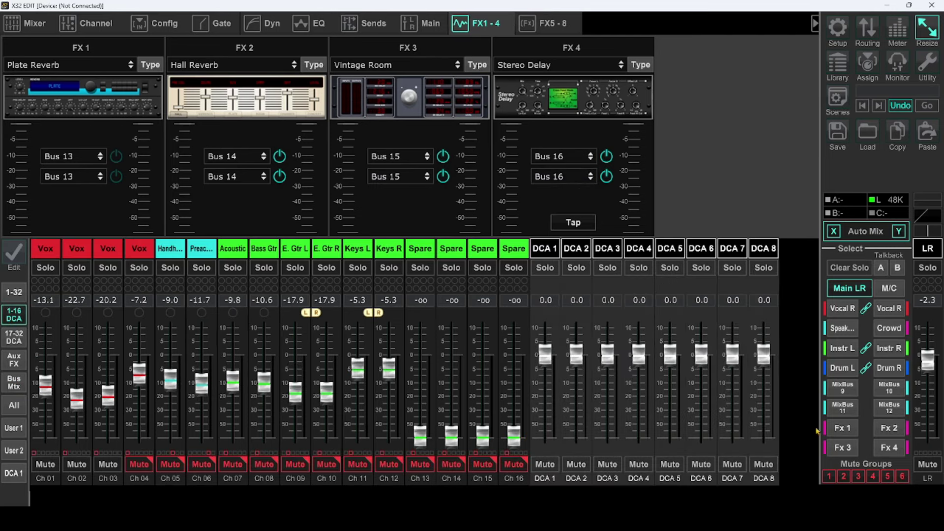
click(840, 431)
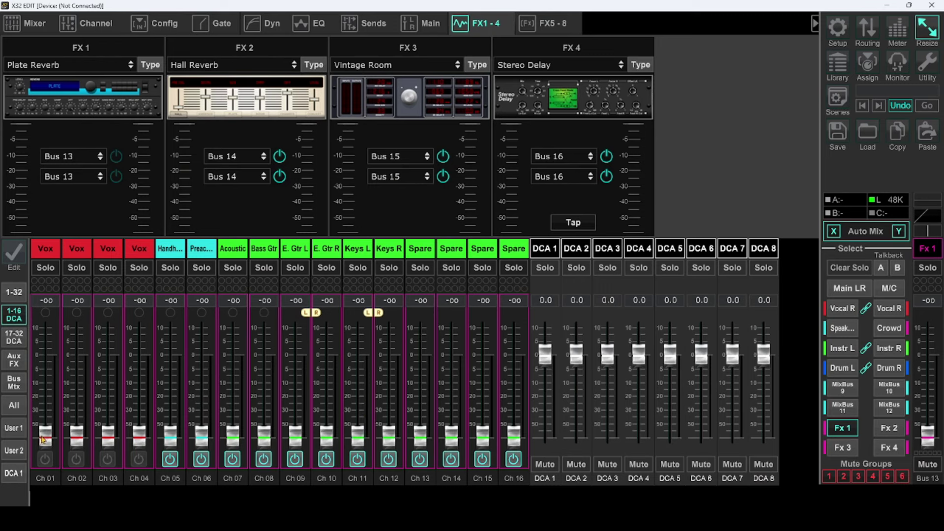
drag(42, 439, 45, 362)
click(49, 300)
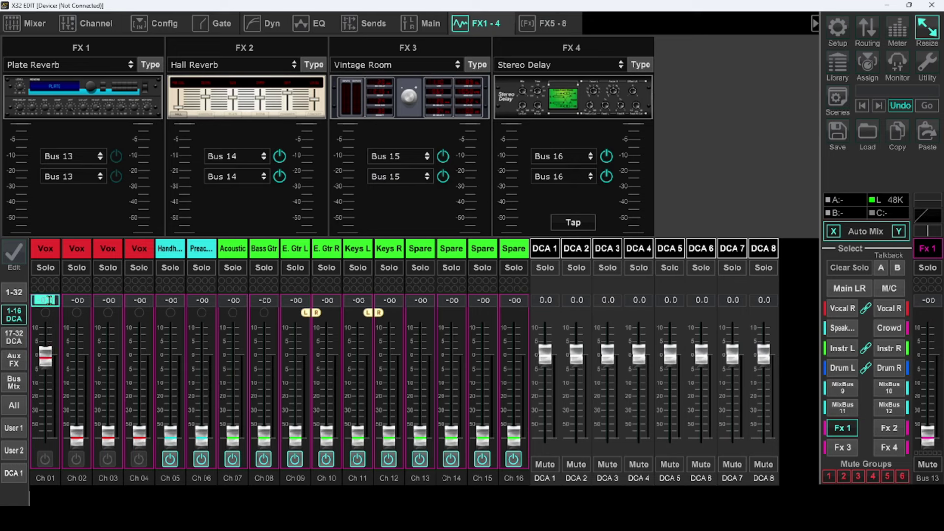
text(0)
key(Return)
click(86, 299)
text(0)
key(Return)
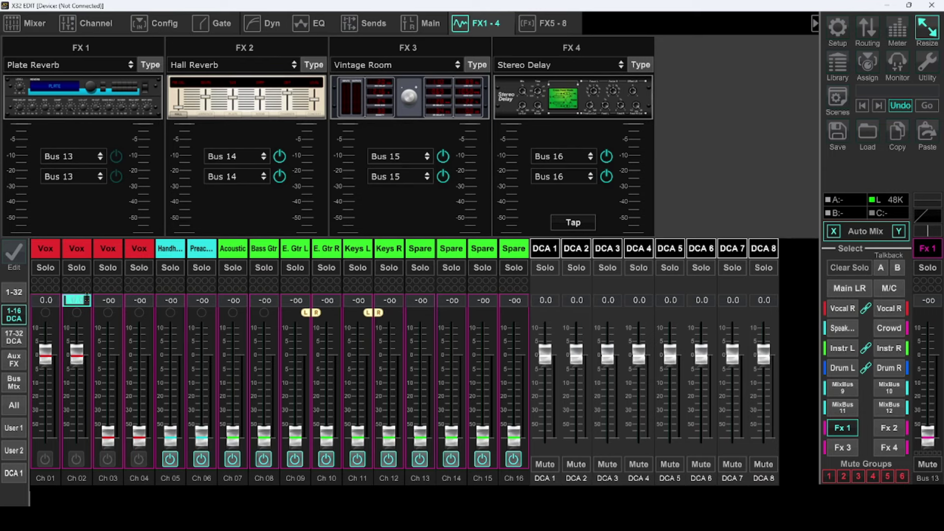
Set the Fx 1 sends of the vocal channels Ch 03 and Ch 04 to 0 dB.
click(108, 299)
text(0)
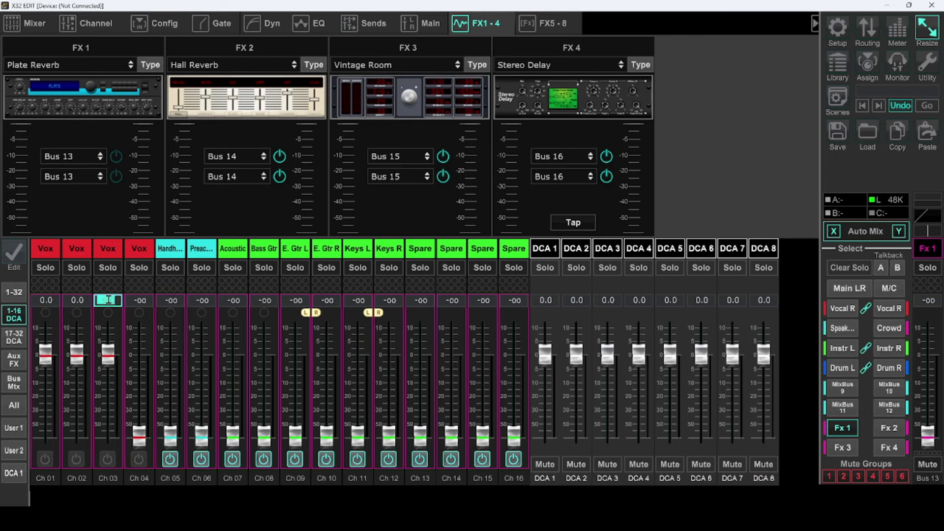
key(Return)
click(137, 299)
text(0)
key(Return)
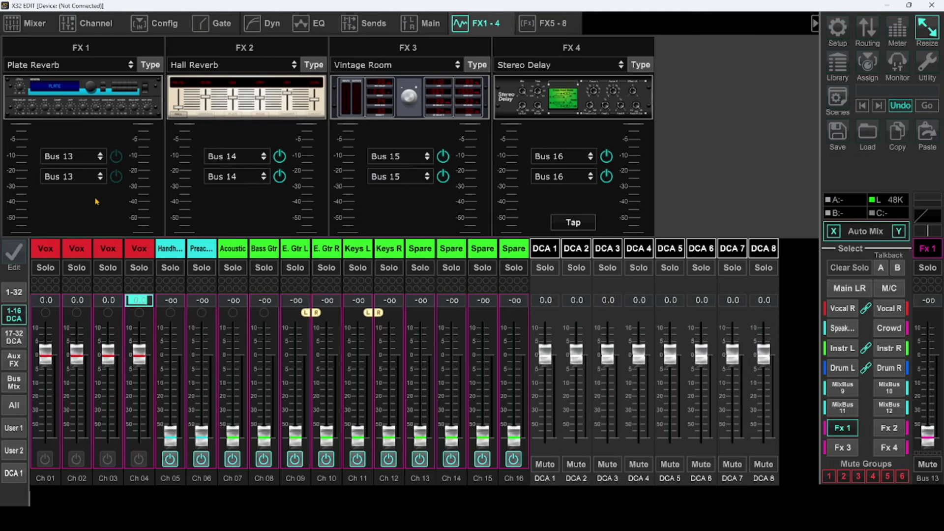
Switch on both FX 1 inputs and enable the Fx 1 sends of vocal channels Ch 01 to Ch 04.
click(116, 157)
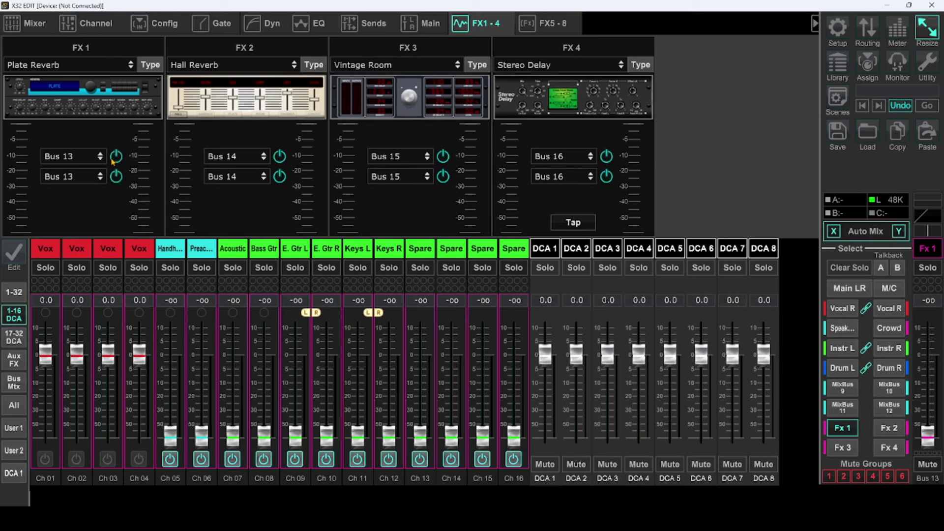
click(115, 180)
click(45, 459)
click(76, 458)
click(107, 459)
click(137, 460)
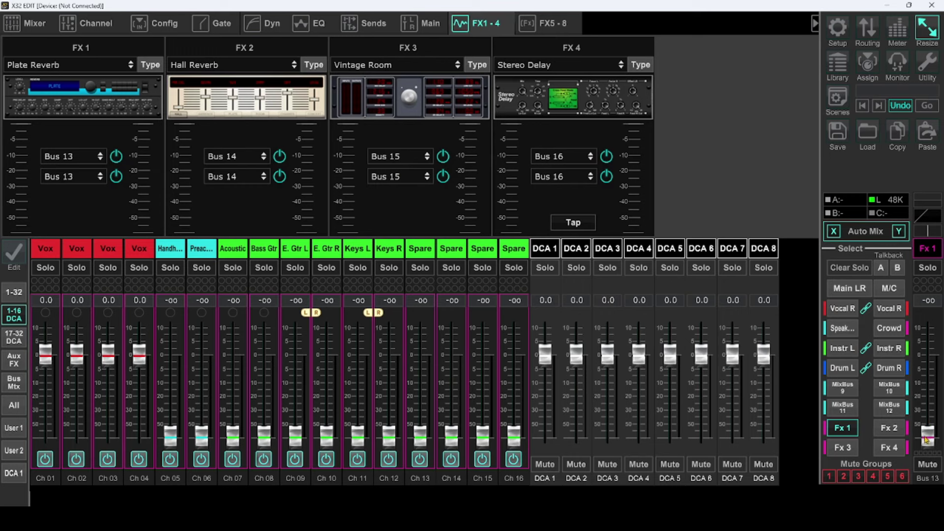
Raise the Fx 1 bus master to about -0.8 dB and the linked Fx 1L/1R returns in the main LR mix to about -27.1 dB.
drag(926, 439, 919, 437)
drag(927, 435, 934, 356)
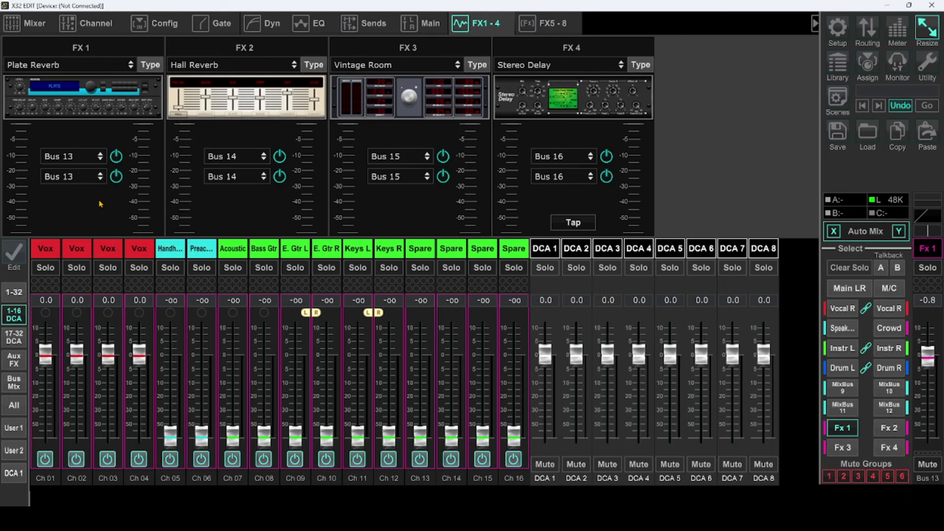
click(14, 360)
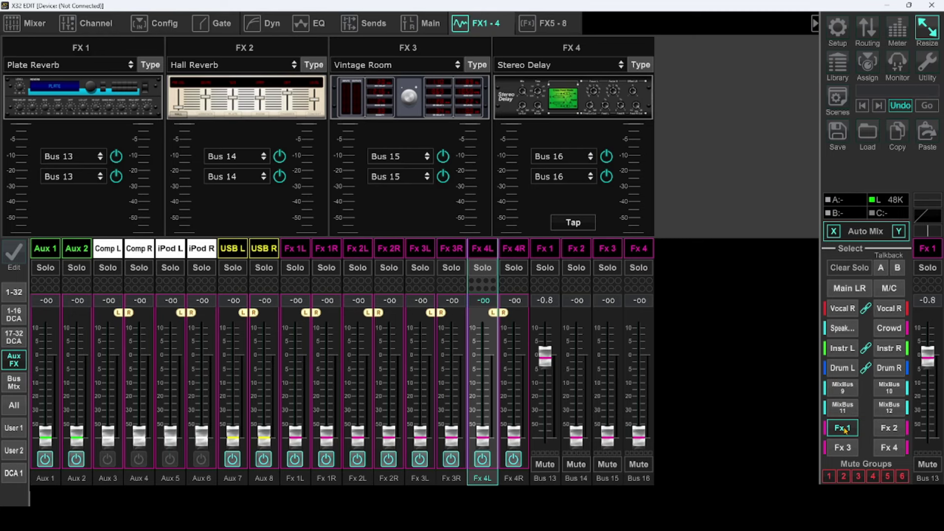
click(855, 291)
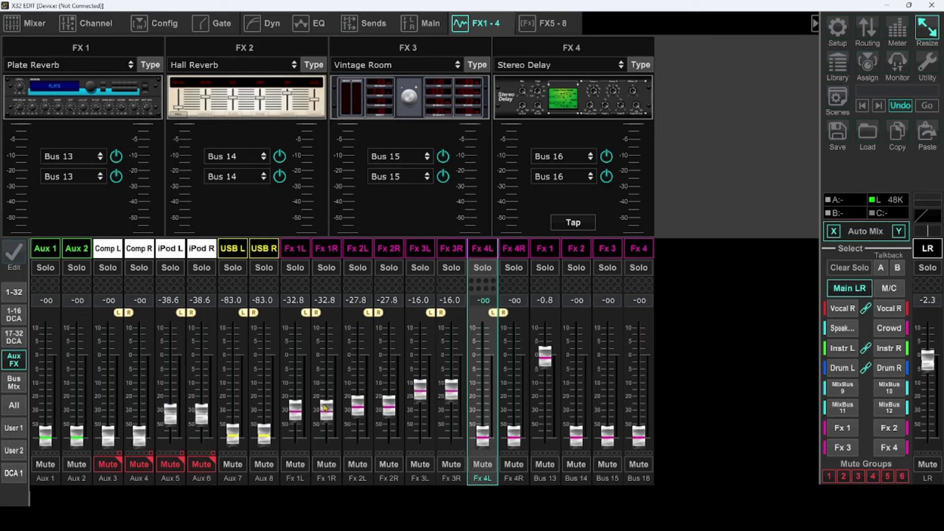
drag(325, 407, 325, 400)
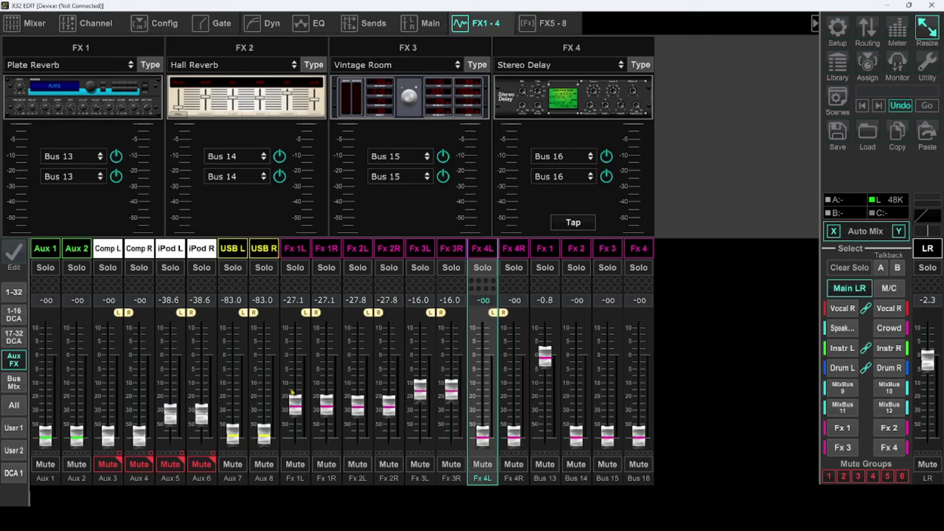
Stereo-link MixBus 11 and MixBus 12 from the bus 11 channel settings.
click(17, 386)
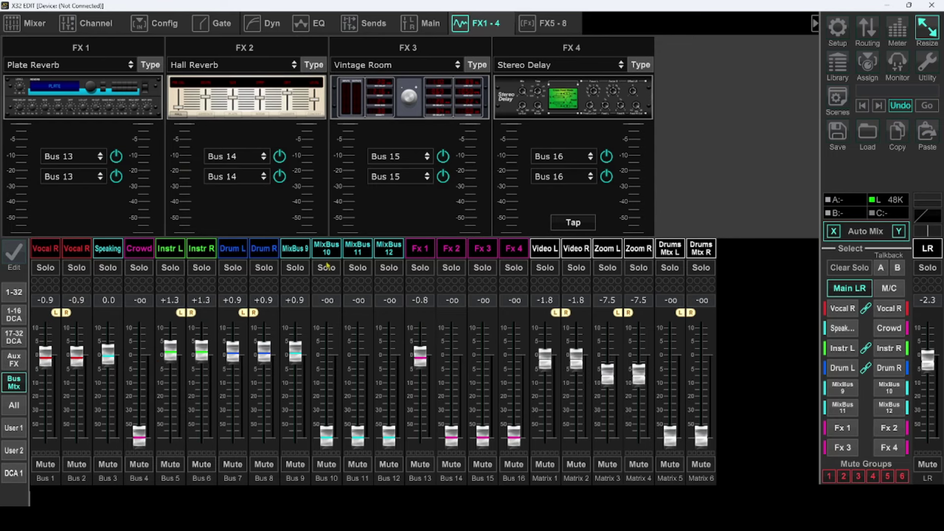
click(360, 251)
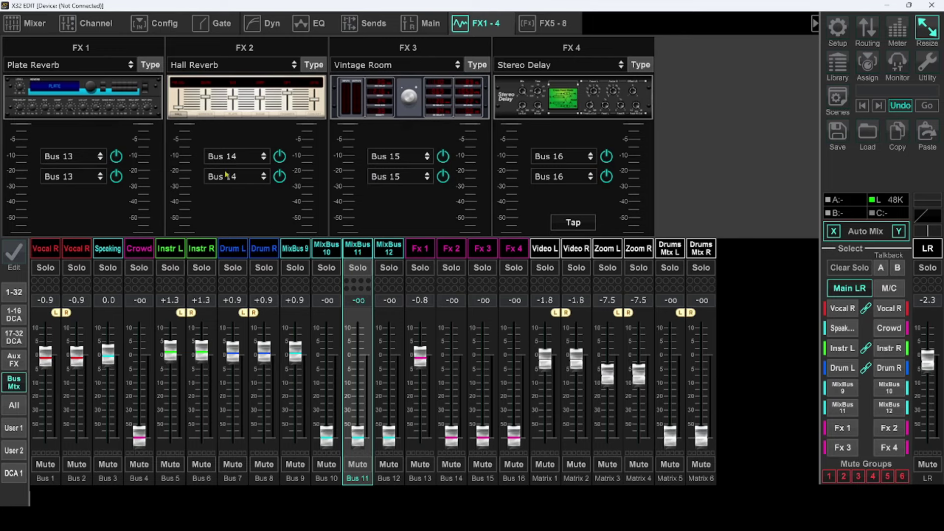
click(80, 29)
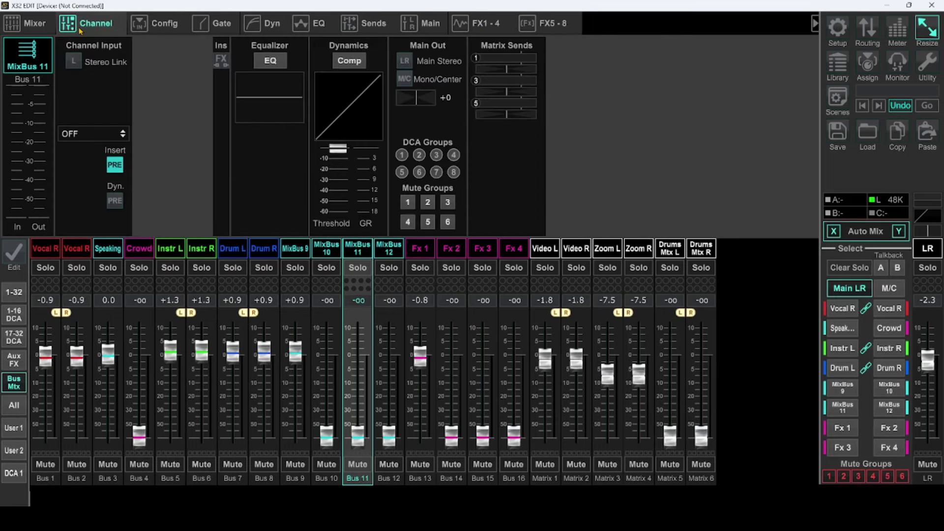
click(74, 62)
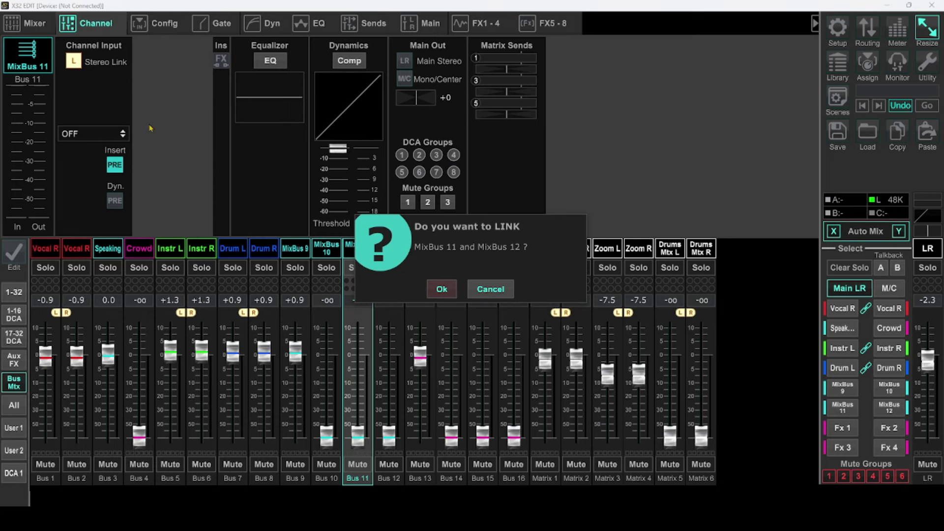
click(439, 290)
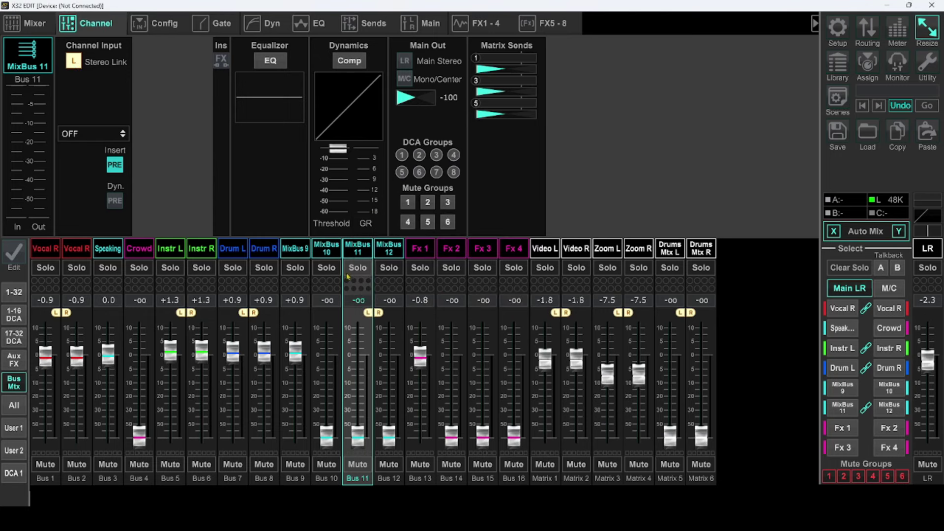
Rename bus 11 as Stream FX L and give the linked pair a solid magenta colour.
double_click(357, 249)
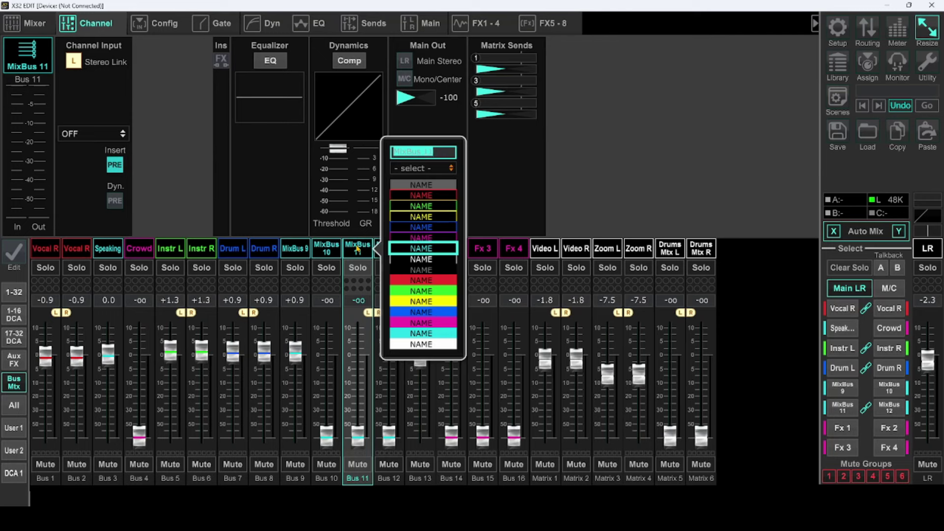
text(STream FX)
key(Left)
key(Left)
key(Left)
key(Left)
key(Left)
key(Left)
key(BackSpace)
key(BackSpace)
text(tr)
click(441, 151)
text(L)
click(437, 324)
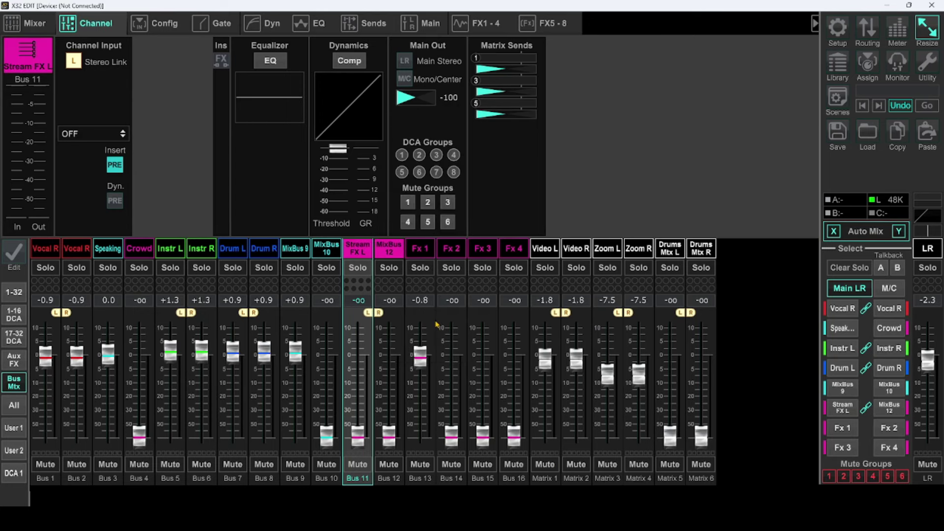
Rename bus 12 as Stream FX R.
click(387, 250)
text(Str)
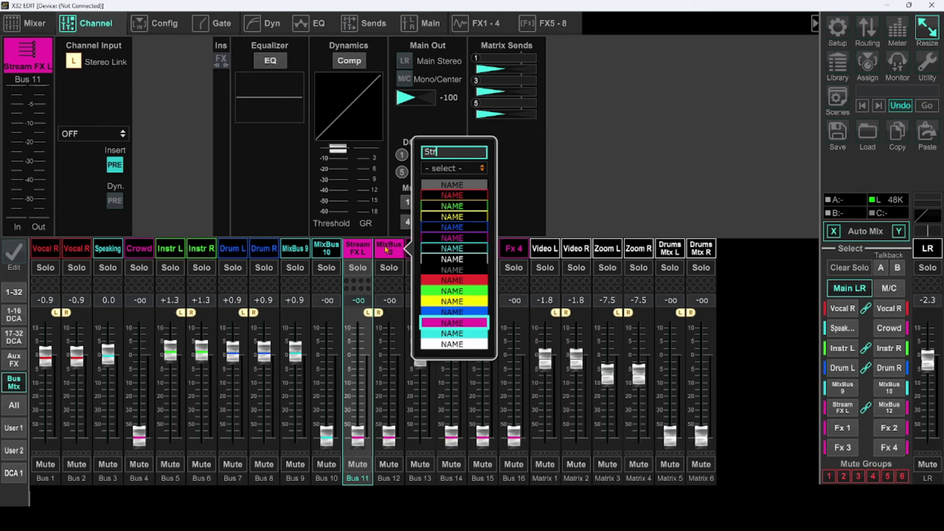
text(eam FX R)
key(Return)
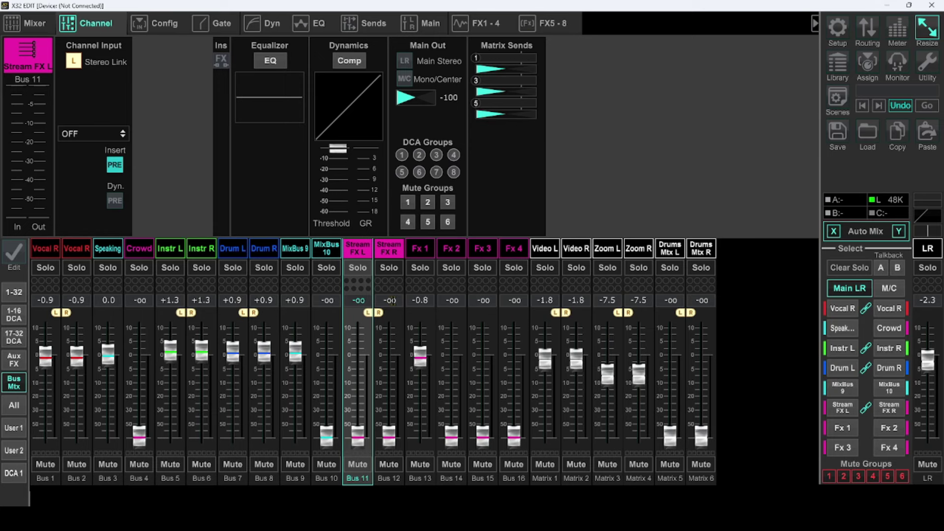
Set the linked Stream FX L/R bus masters to 0 dB.
click(391, 300)
text(0)
key(Return)
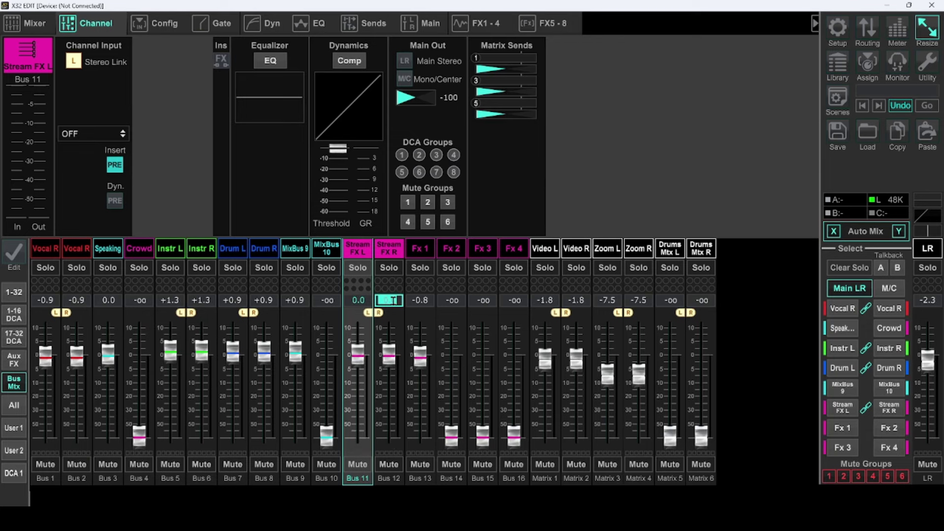
click(201, 213)
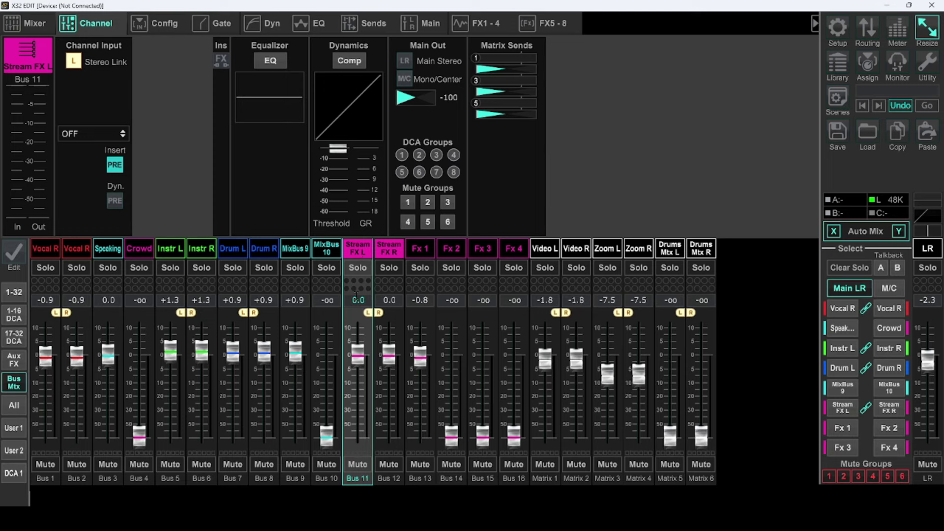
From the Fx 1L sends, set the Stream FX L/R send taps to Pre Fader globally for all channels.
click(15, 364)
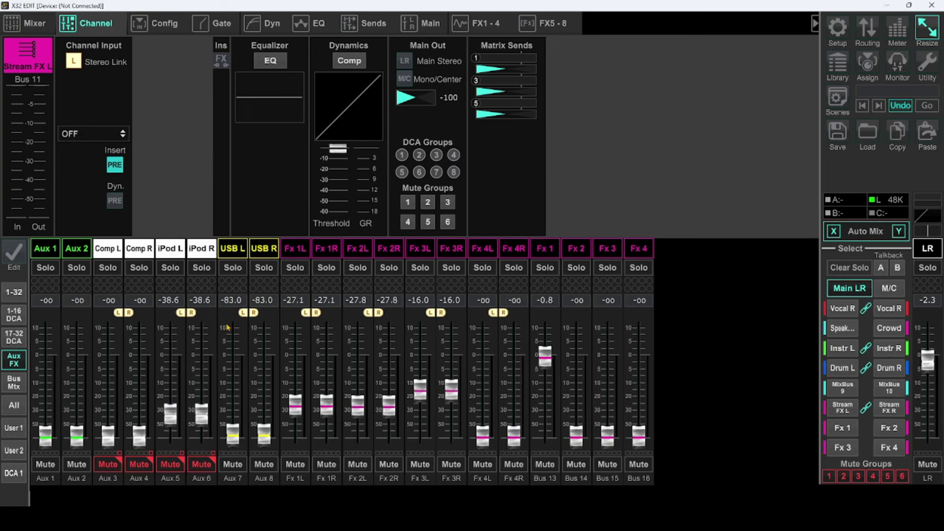
click(293, 250)
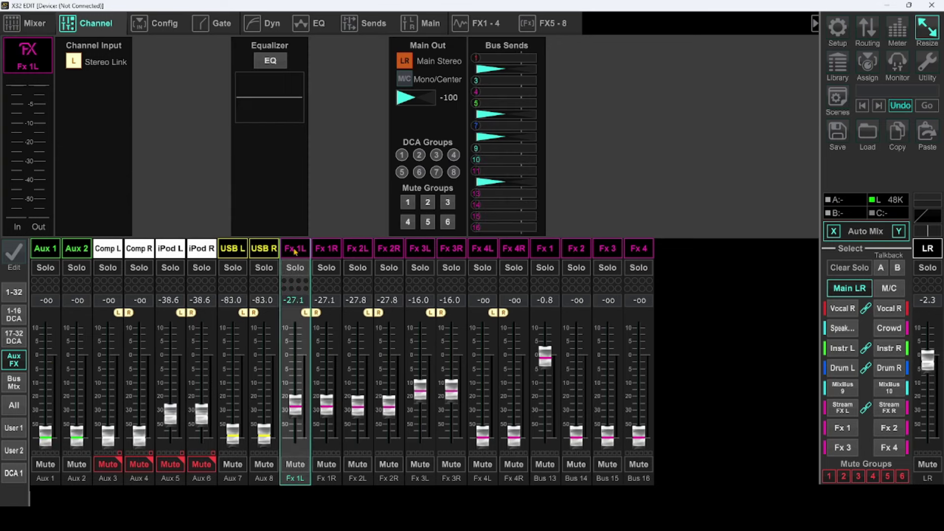
click(372, 25)
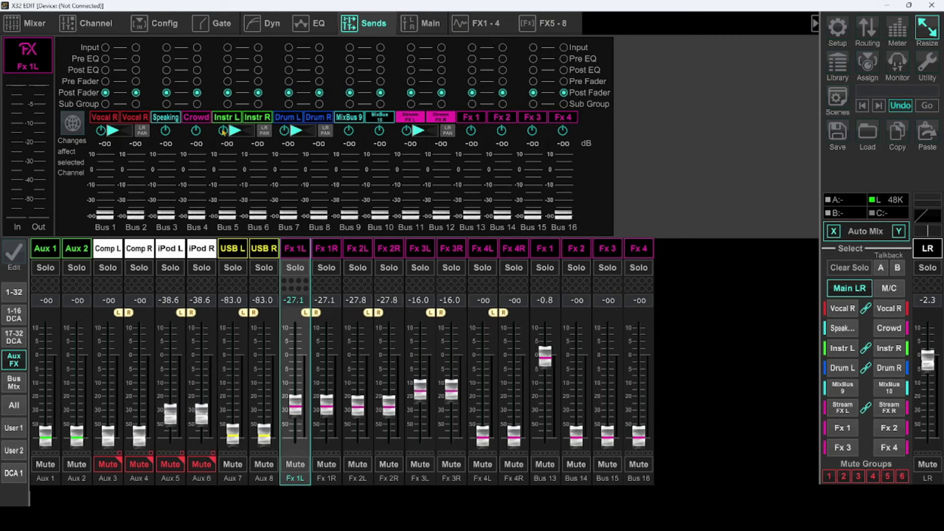
click(73, 125)
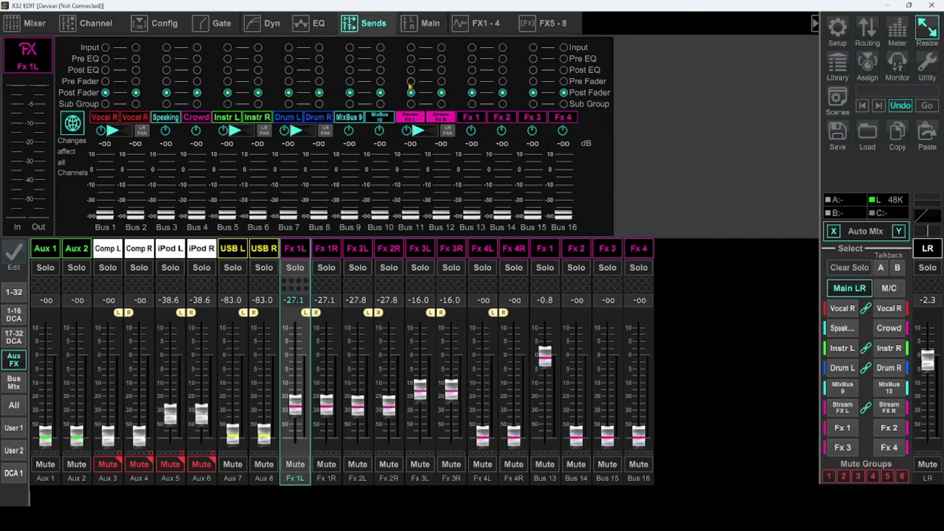
click(411, 82)
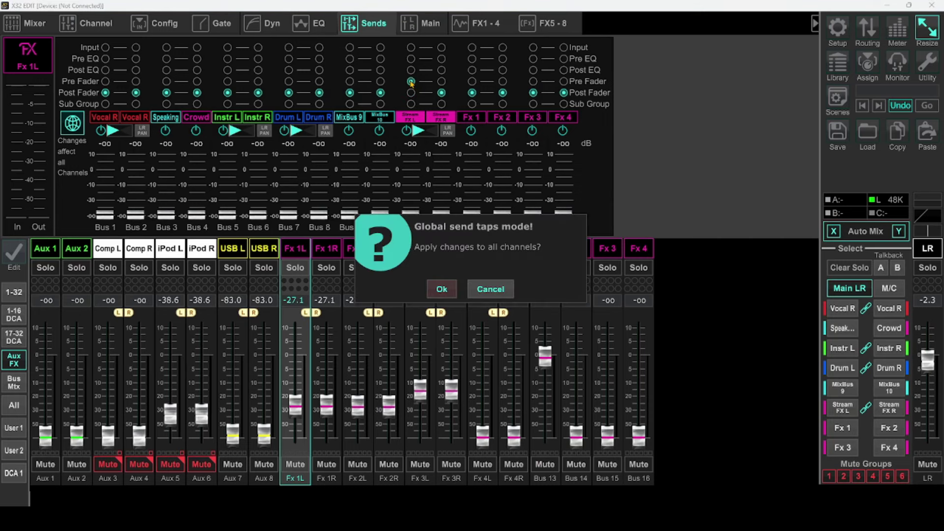
click(442, 289)
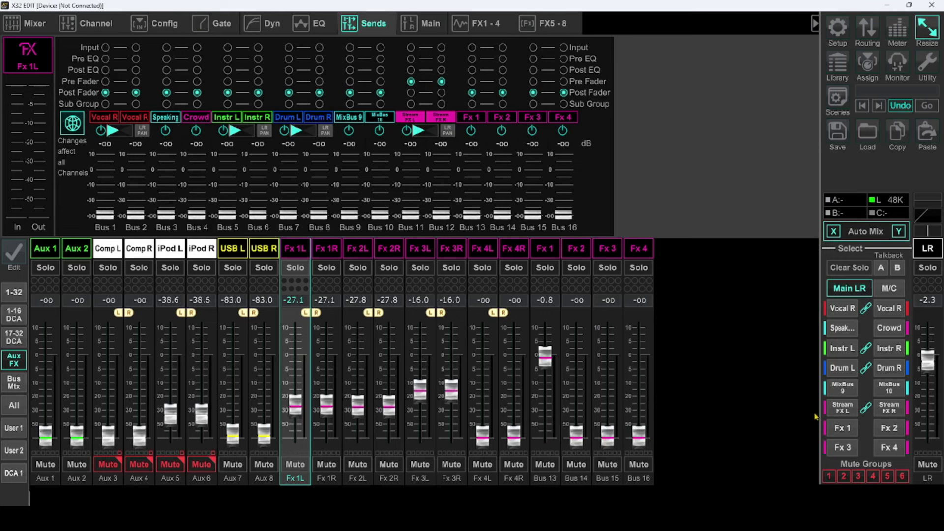
Raise the linked Fx 1L/1R returns in the Stream FX L mix to about -7.3 dB and show the FX 1-4 engines.
click(842, 408)
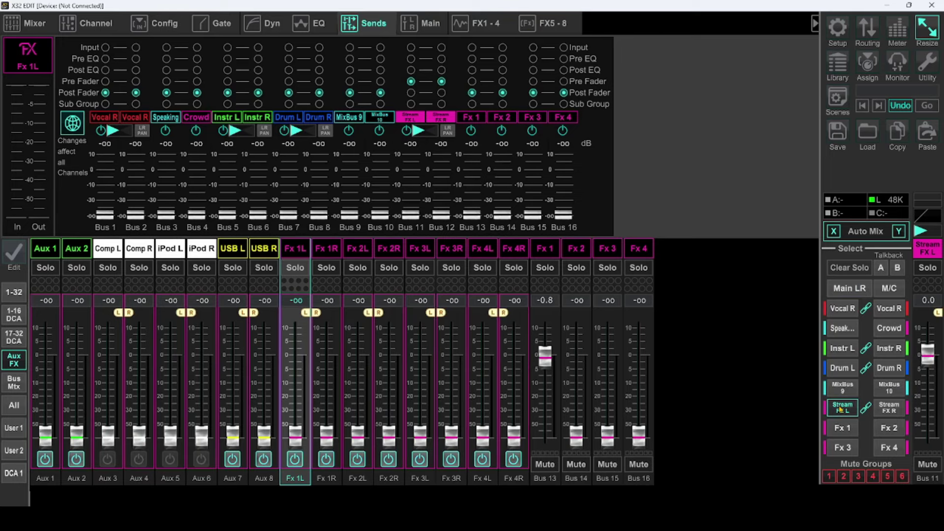
drag(300, 437, 301, 375)
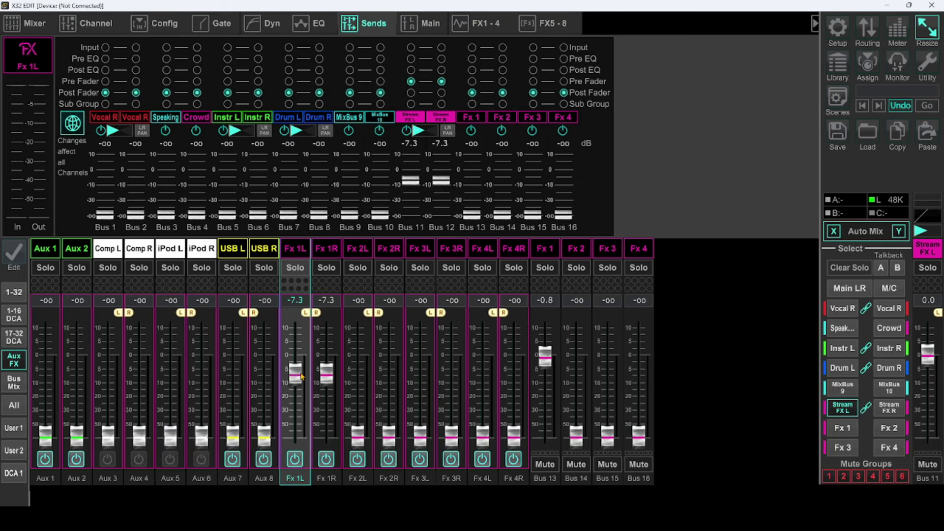
click(484, 27)
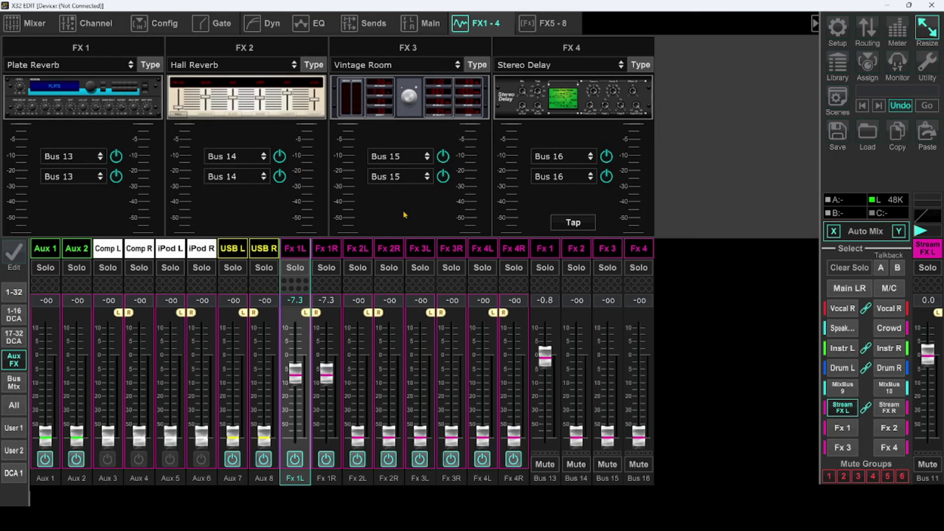
Set the Fx 2 bus sends to about -4.0 dB for Acoustic, -28.0 dB for Bass Gtr, -24.5 dB for E. Gtr L/R and -33.0 dB for Keys L/R.
click(889, 428)
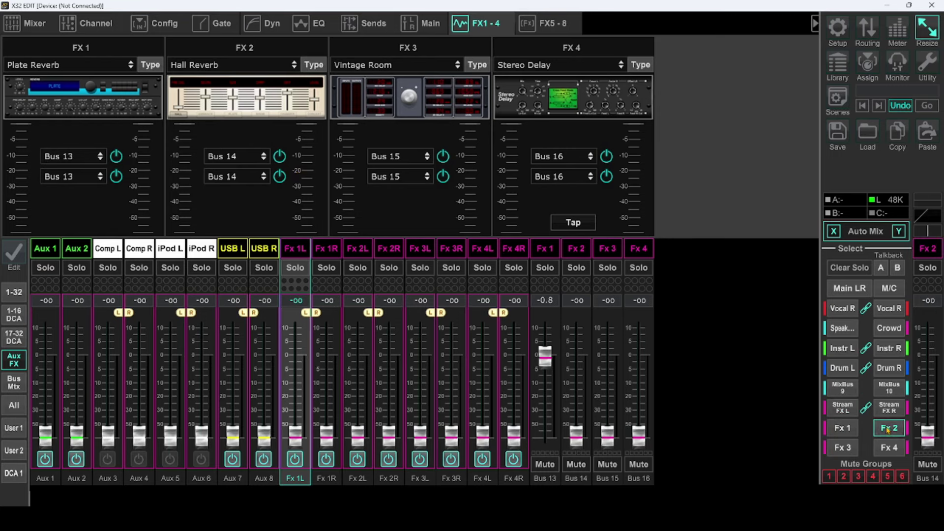
click(15, 316)
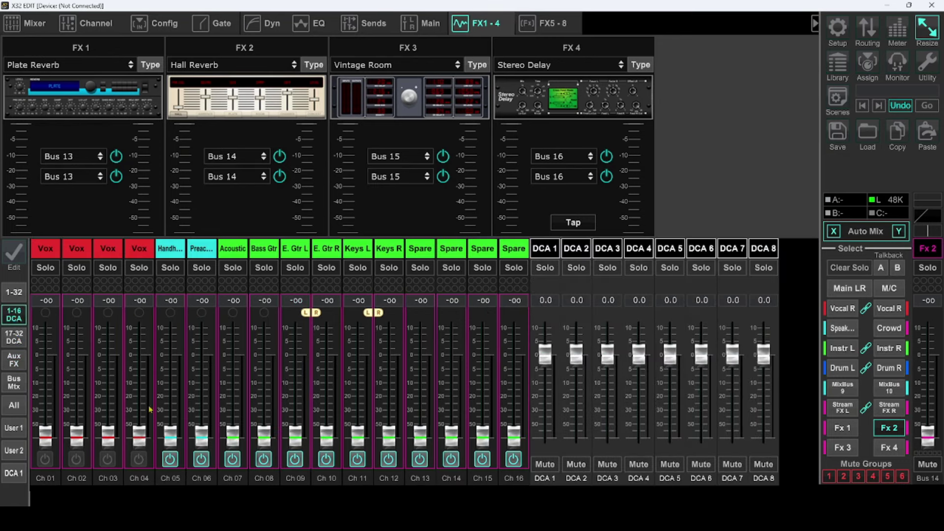
drag(232, 439, 234, 365)
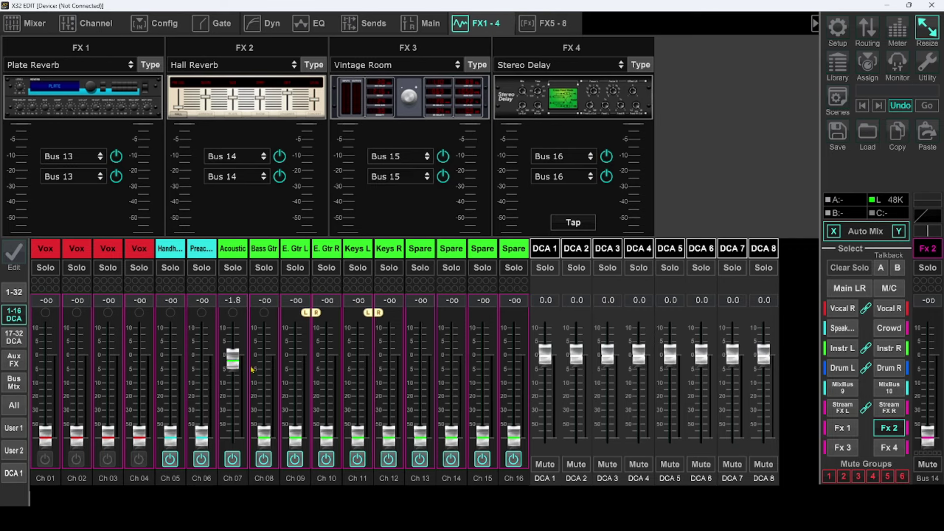
drag(358, 436, 338, 404)
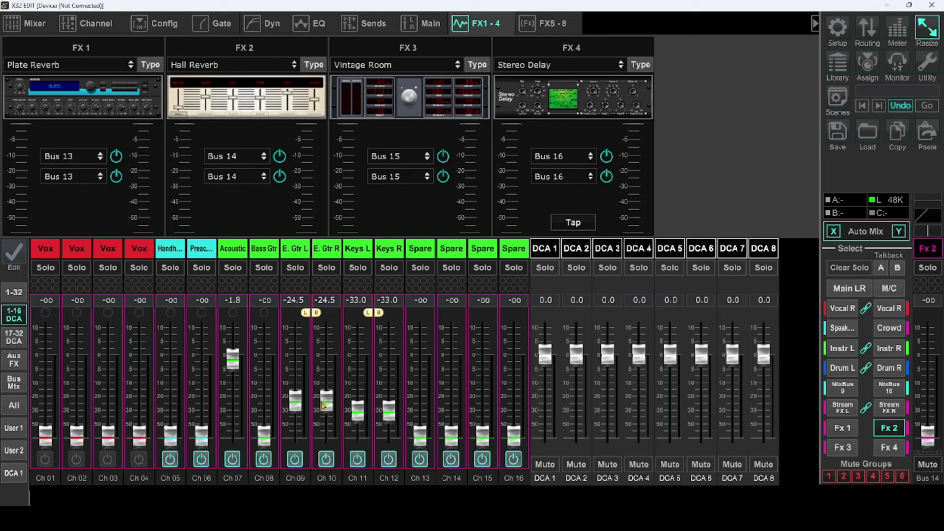
drag(260, 438, 264, 409)
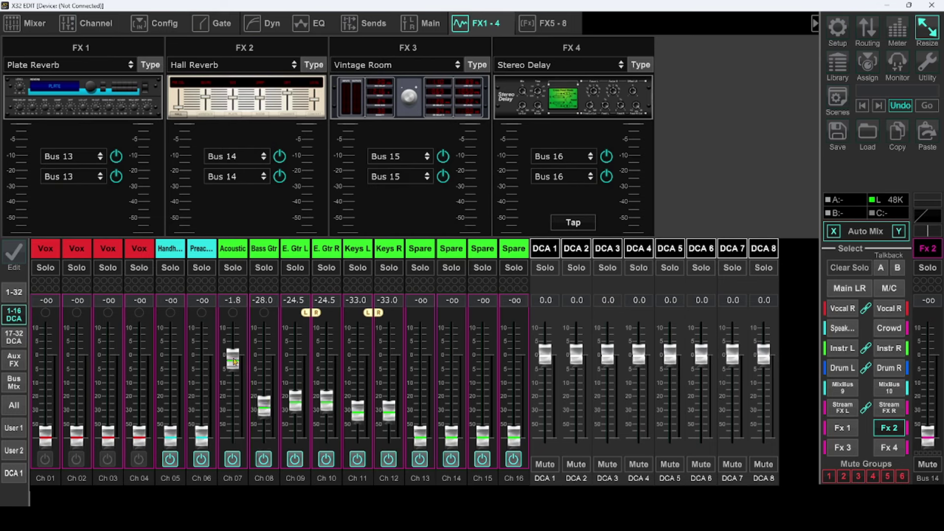
drag(236, 360, 236, 364)
drag(235, 364, 236, 368)
Switch off the Fx 2 sends of speech channels Ch 05 and Ch 06, drum channels Ch 17 to Ch 24, and Crowd 1.
click(169, 459)
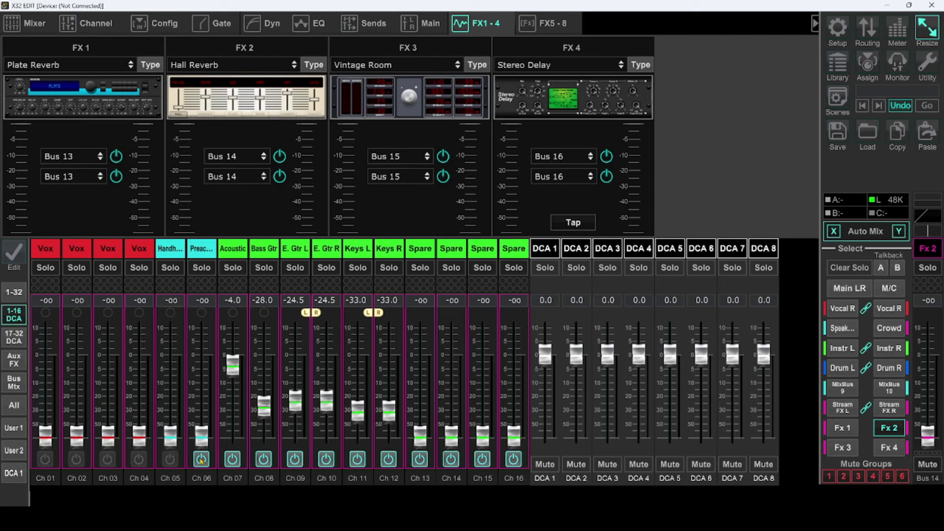
click(201, 460)
click(14, 338)
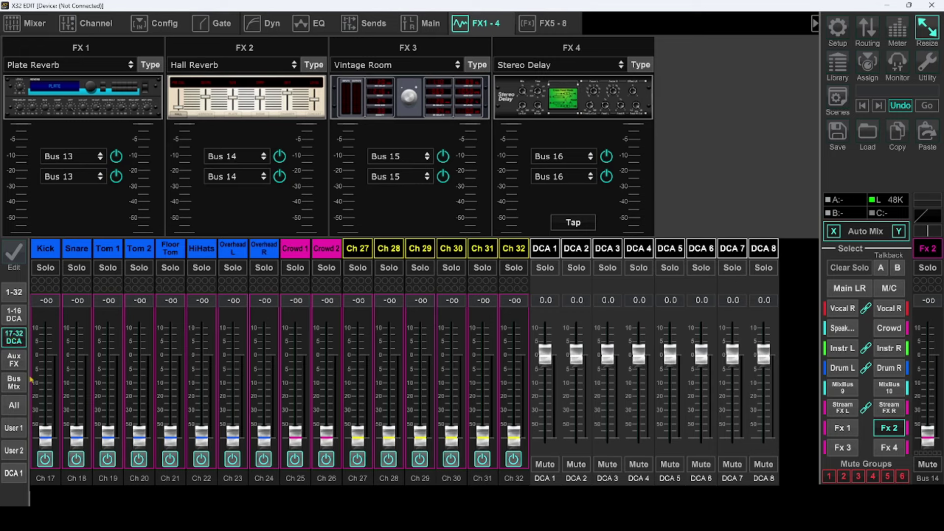
click(45, 459)
click(77, 459)
click(107, 459)
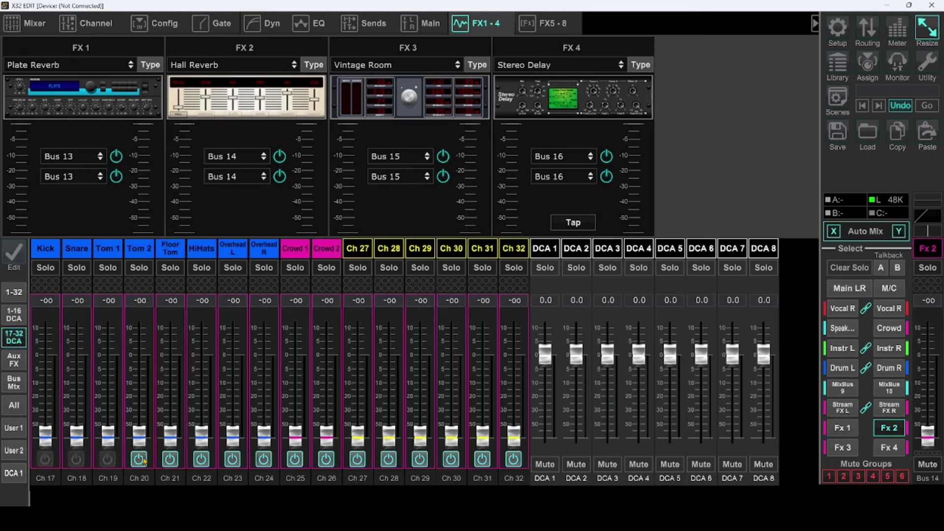
click(138, 459)
click(167, 459)
click(201, 459)
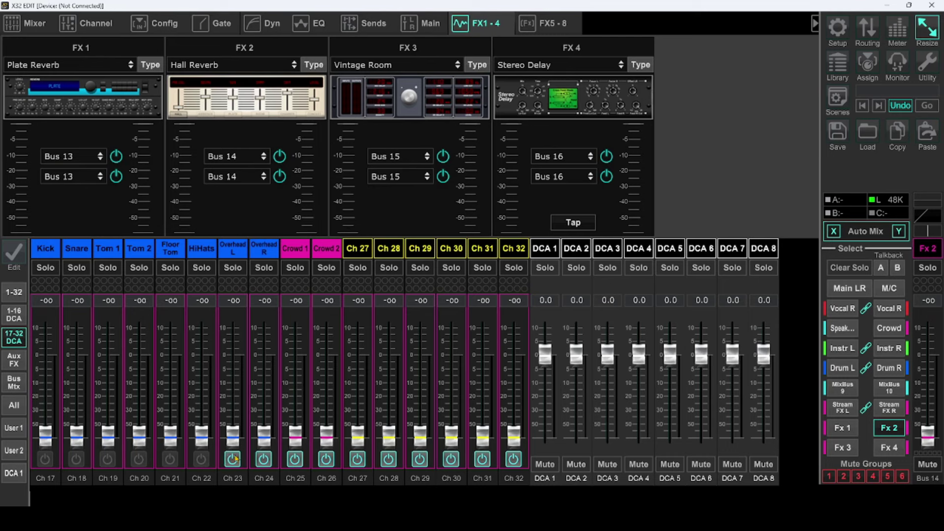
click(233, 460)
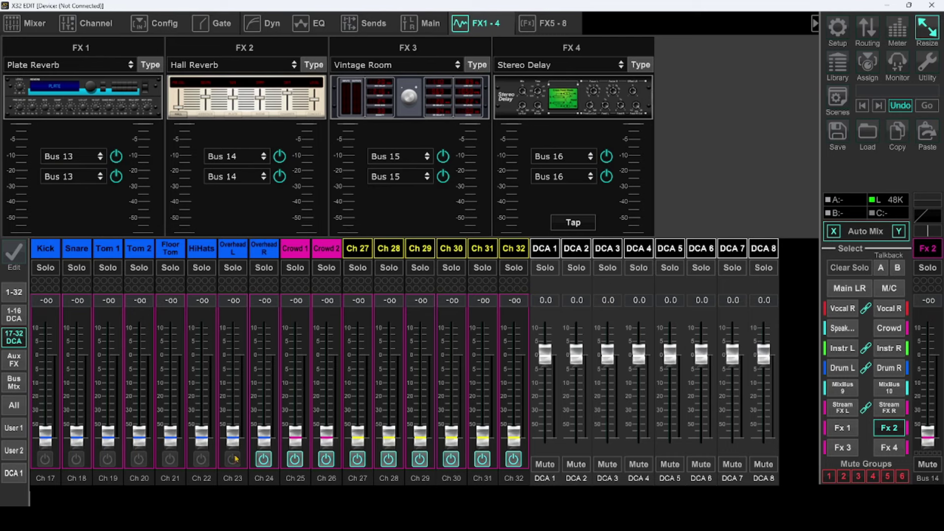
click(263, 460)
click(294, 460)
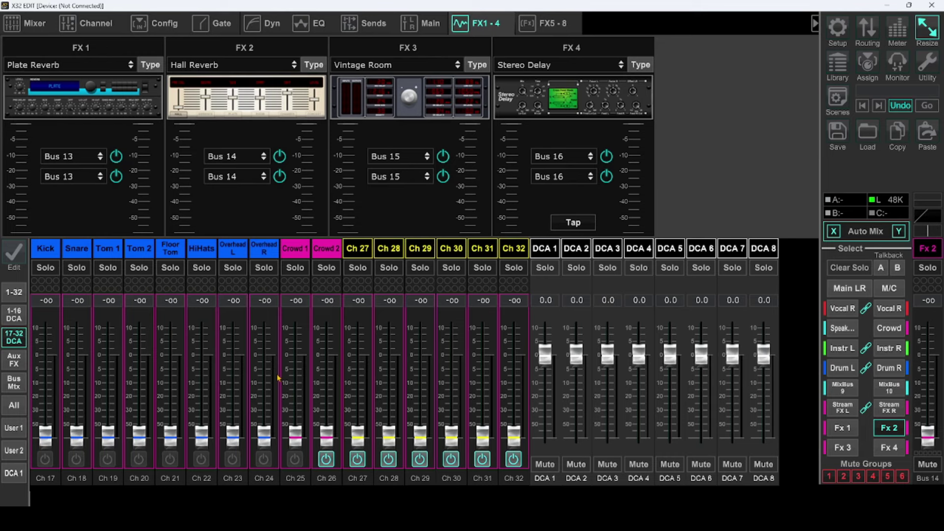
Review channels 1-16 in the main LR mix, and compare the Fx 1L/1R return levels in the main LR and Stream FX L mixes.
click(14, 315)
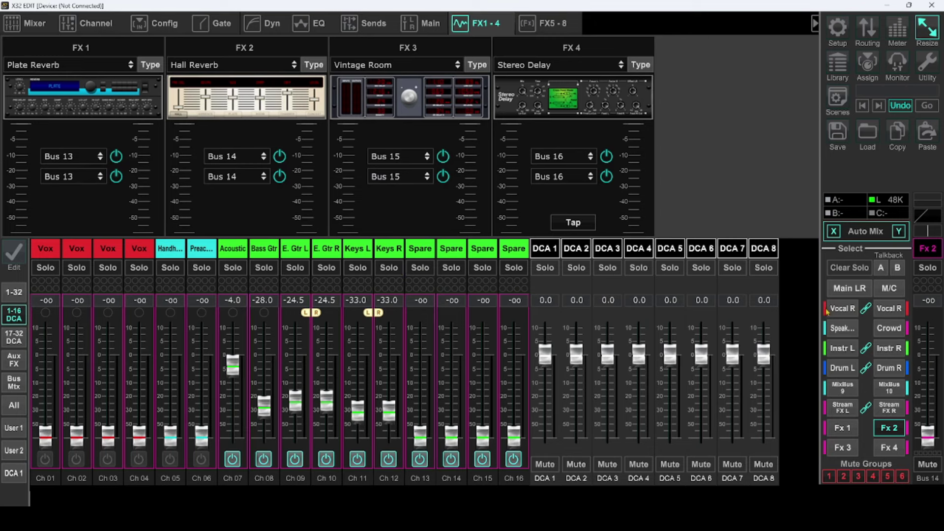
click(847, 291)
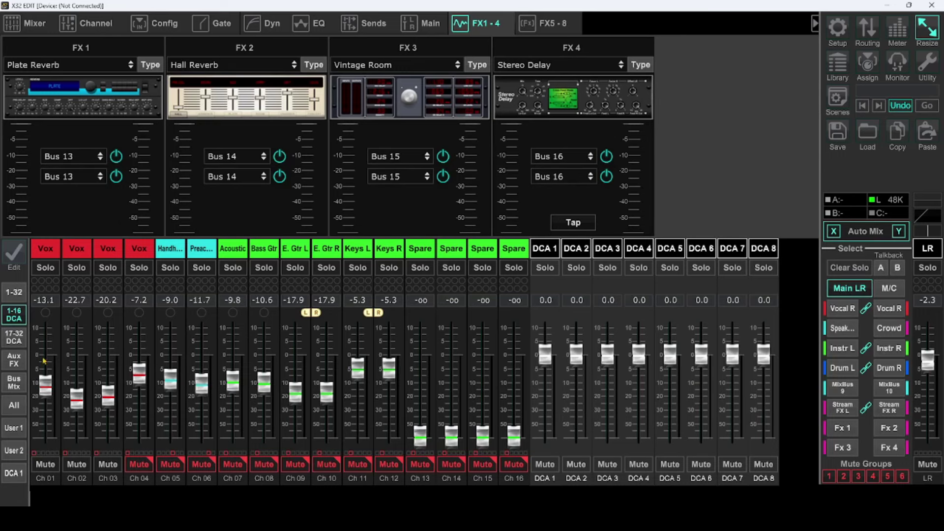
click(15, 361)
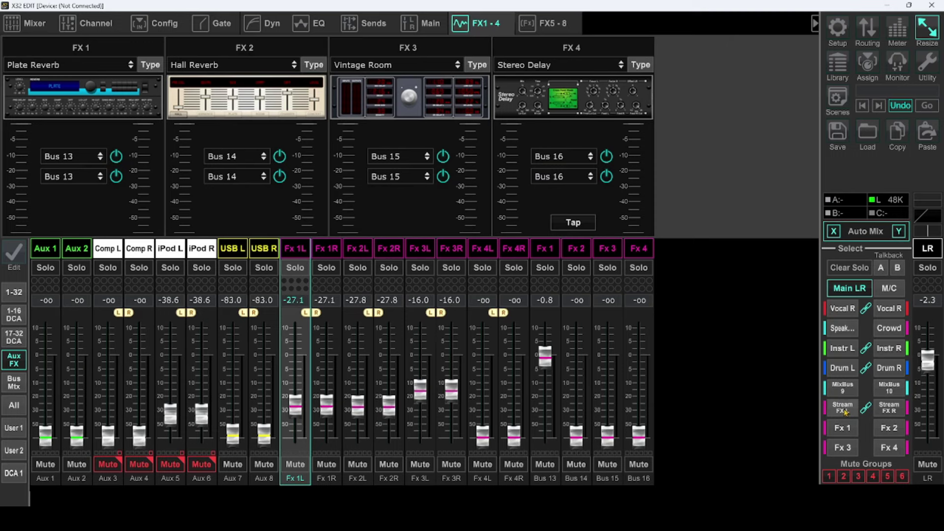
click(847, 412)
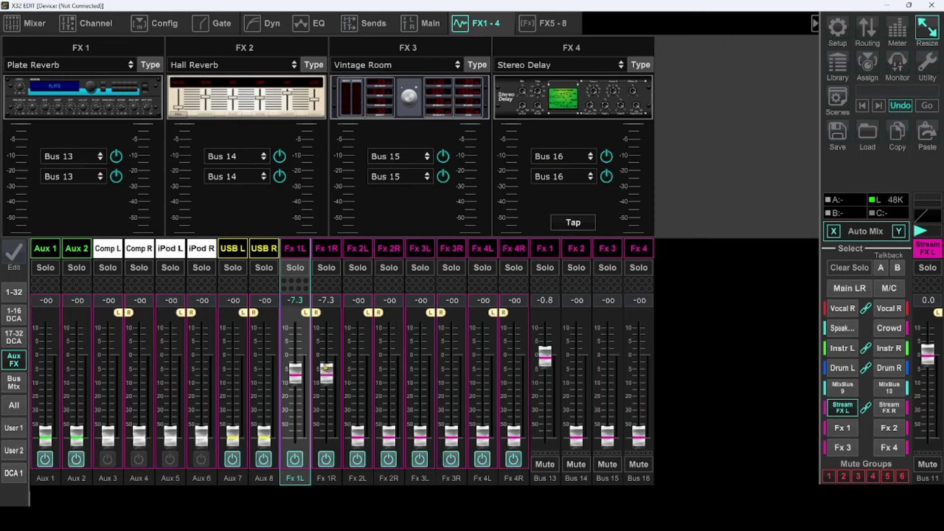
Raise the linked Fx 2L/2R returns in the Stream FX L mix to about -17.5 dB, and compare them with the main LR mix.
drag(357, 441, 357, 397)
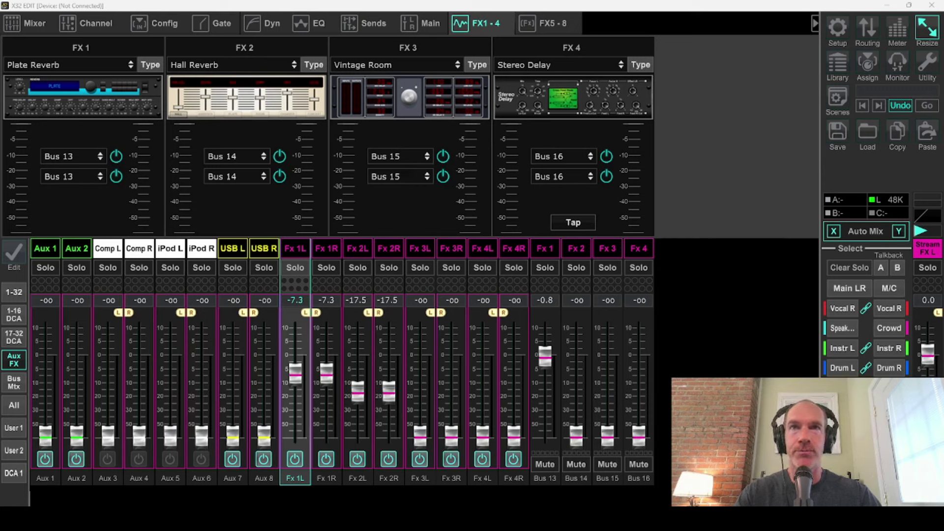
click(842, 289)
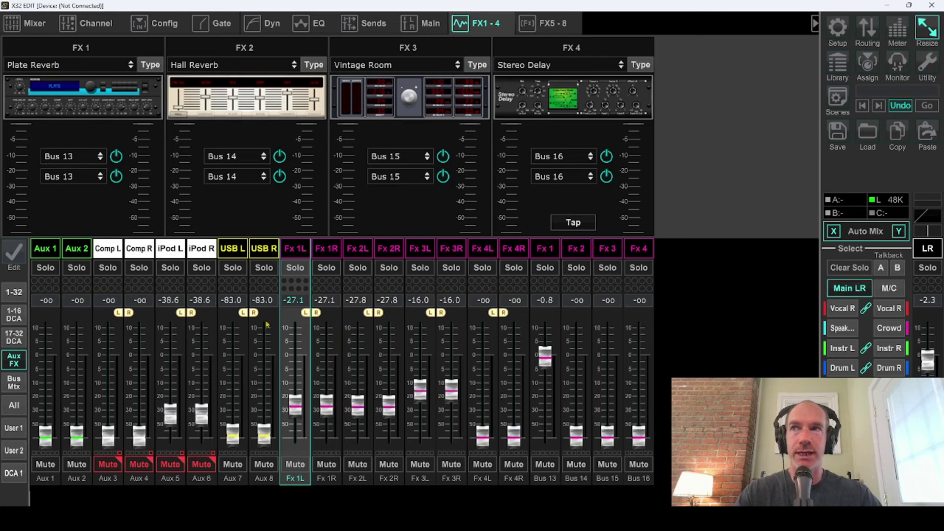
Send the Stream FX L bus to the linked Video L/R matrices at about -10.5 dB.
click(14, 383)
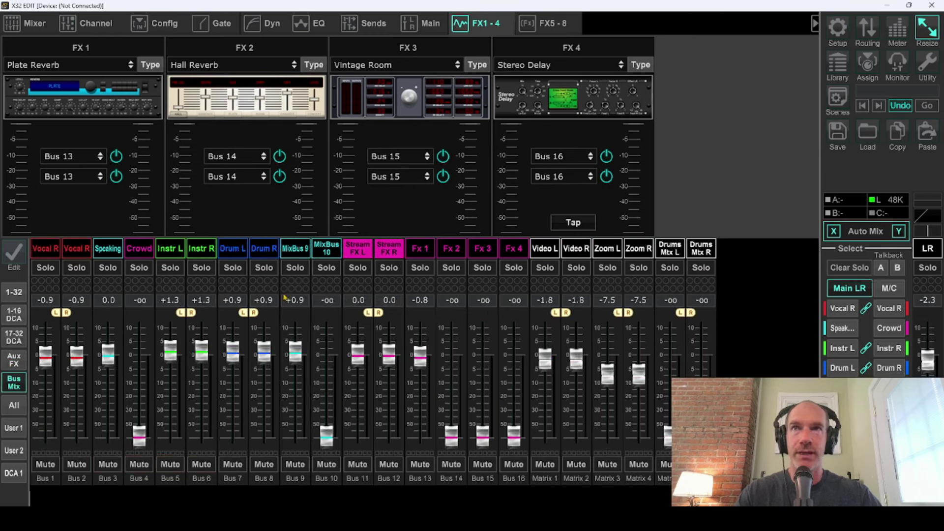
click(360, 254)
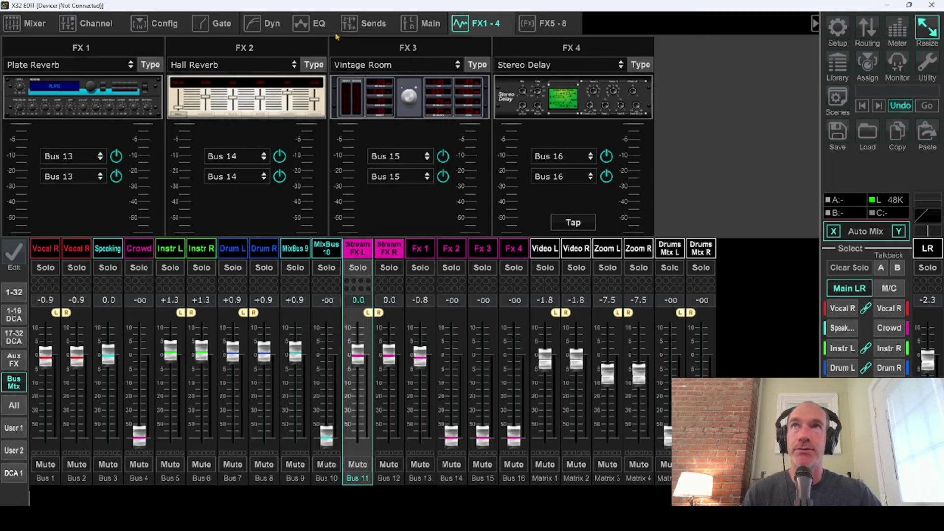
click(371, 28)
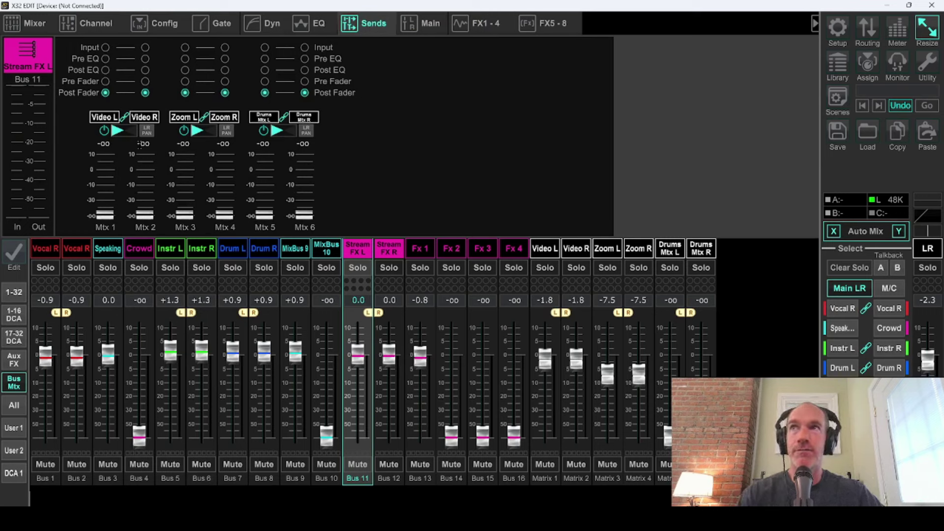
click(148, 199)
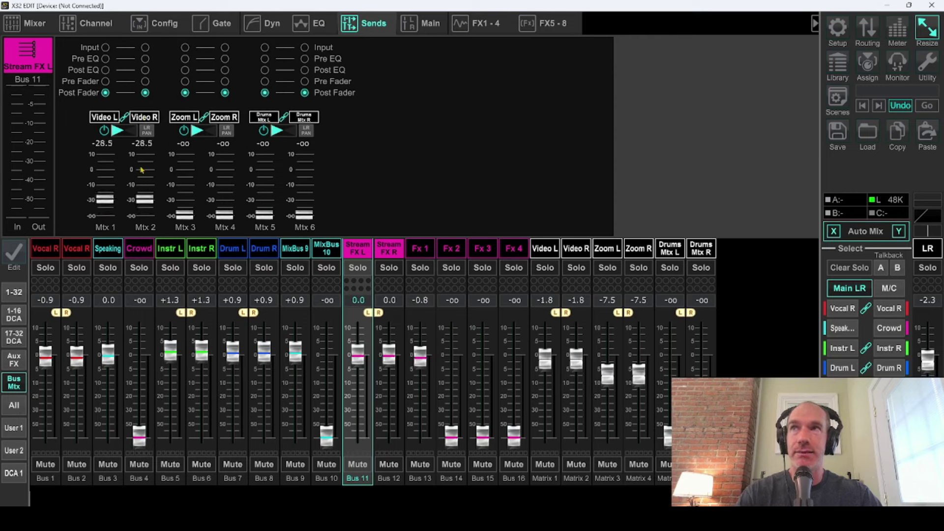
drag(141, 170, 142, 145)
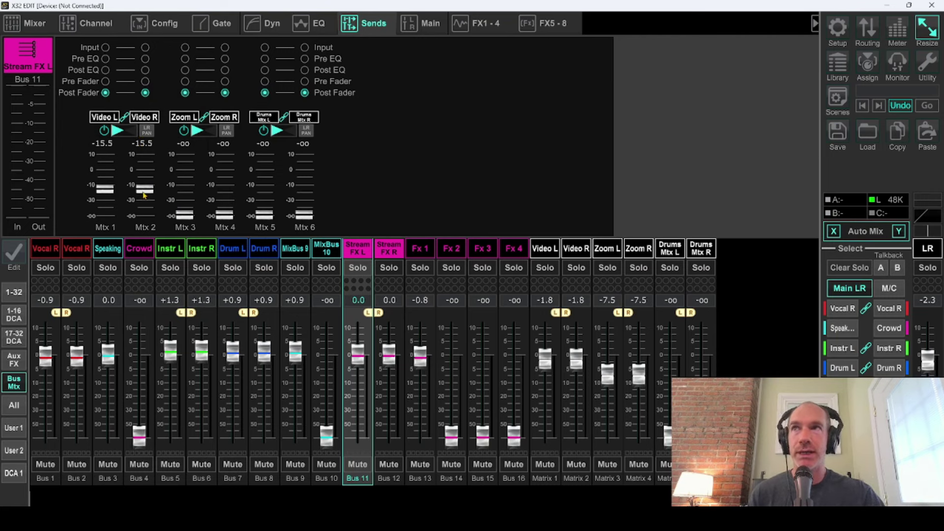
drag(144, 193, 143, 184)
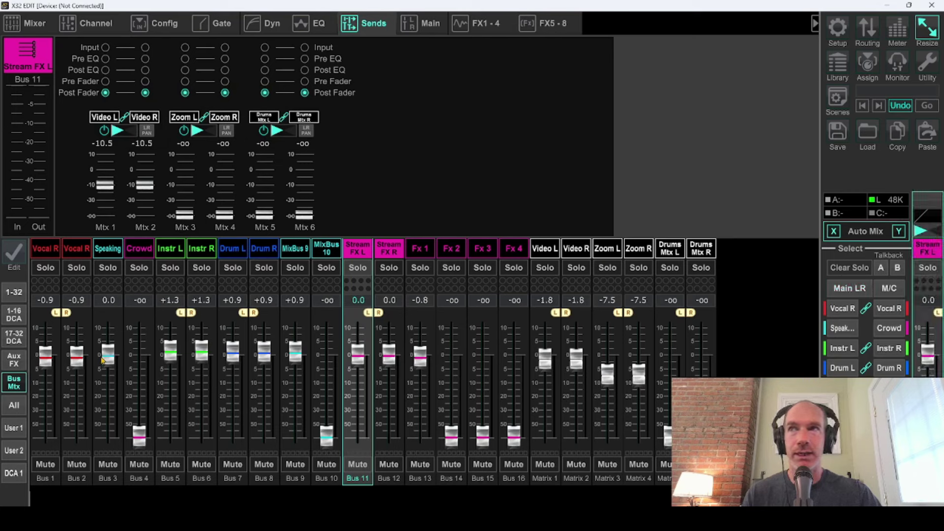
Set the Stream FX L returns to about -13.0 dB for Fx 1L/1R, -20.5 dB for Fx 2L/2R and -9.8 dB for Fx 3L/3R, and check against main LR.
click(14, 360)
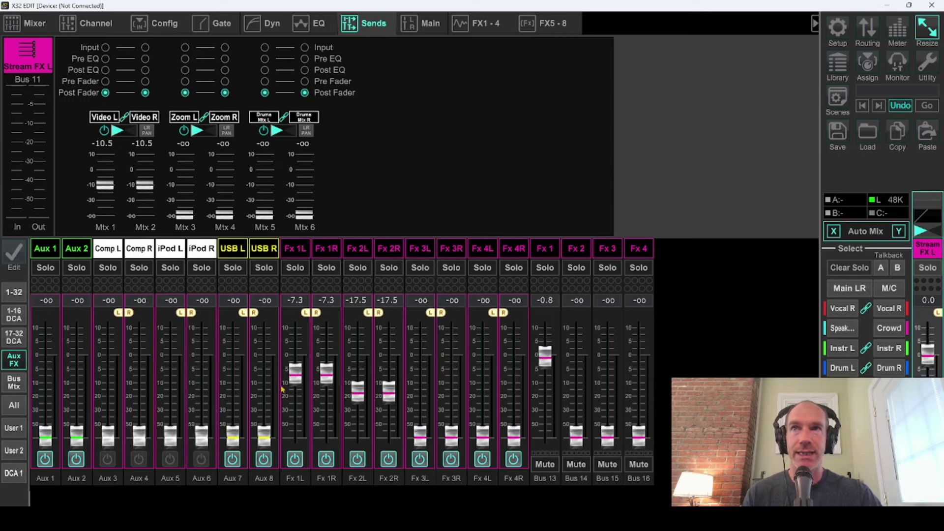
mouse_move(295, 374)
mouse_down()
mouse_move(298, 417)
mouse_move(297, 390)
mouse_up()
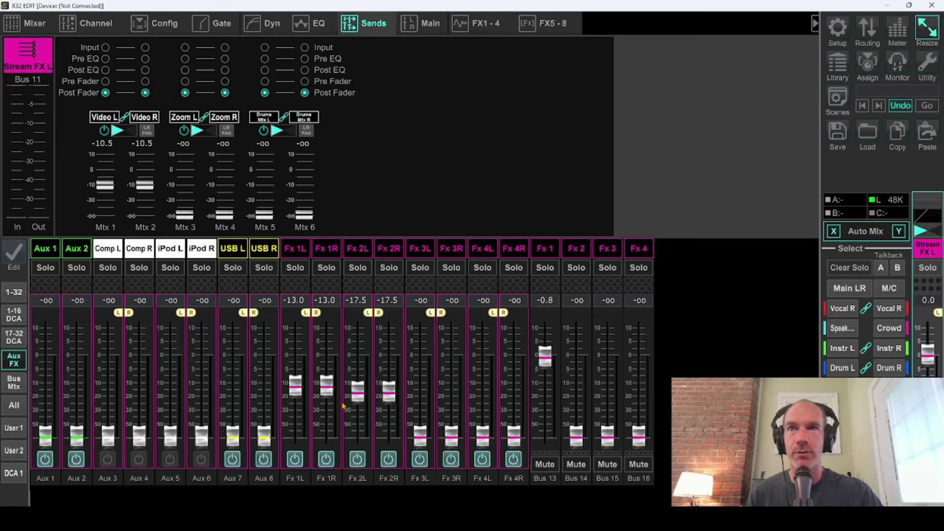
drag(359, 398, 358, 403)
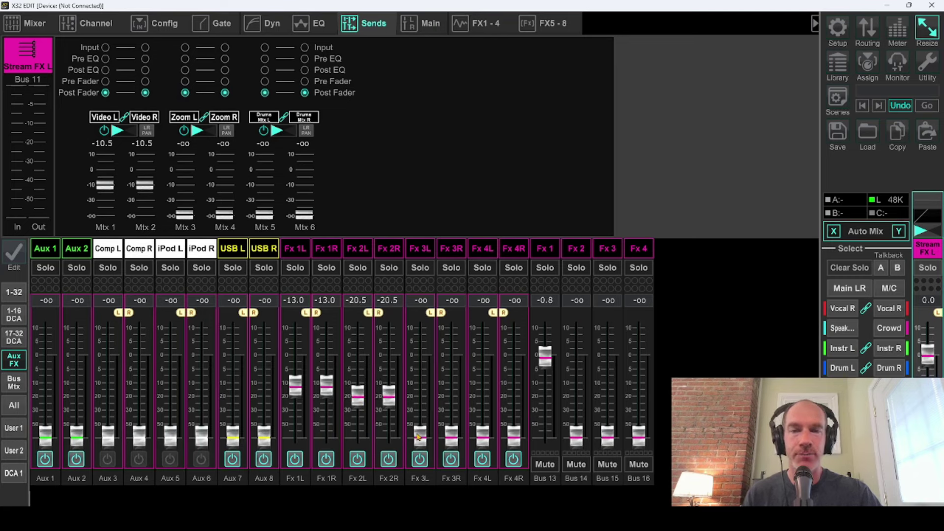
drag(419, 437, 417, 382)
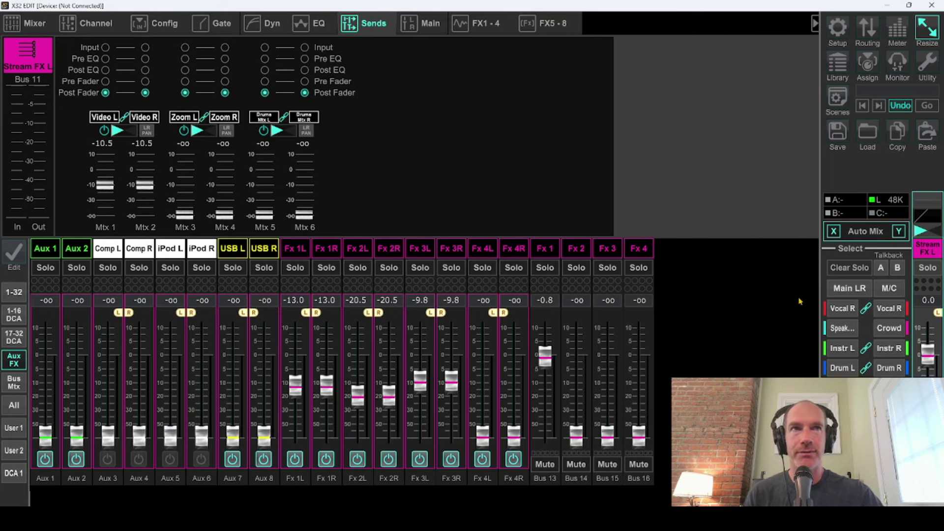
click(862, 291)
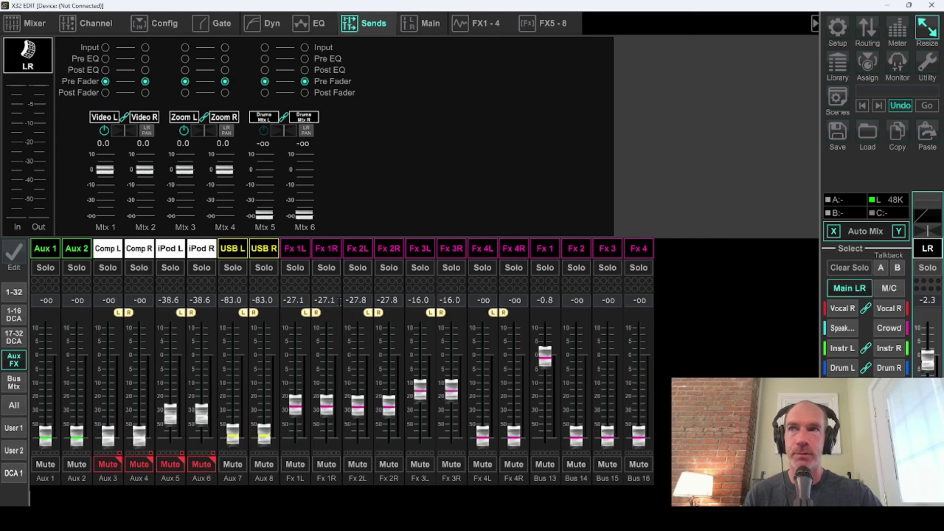
Examine the bus sends of vocal channel Ch 01 from the channels 1-16 view.
click(16, 315)
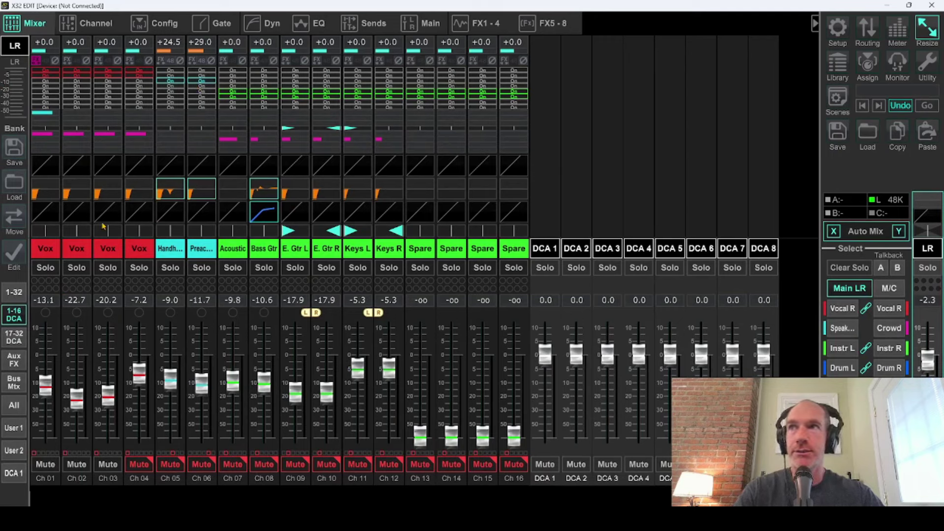
click(47, 250)
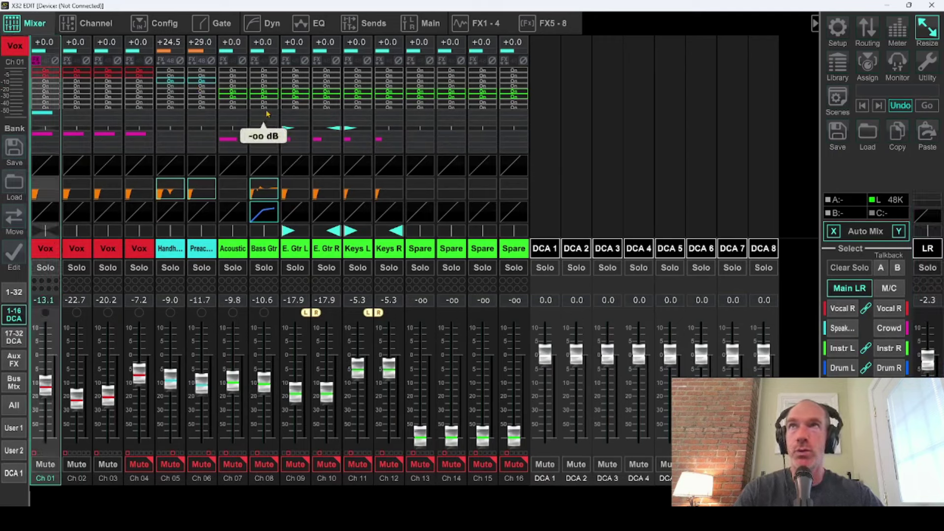
click(368, 26)
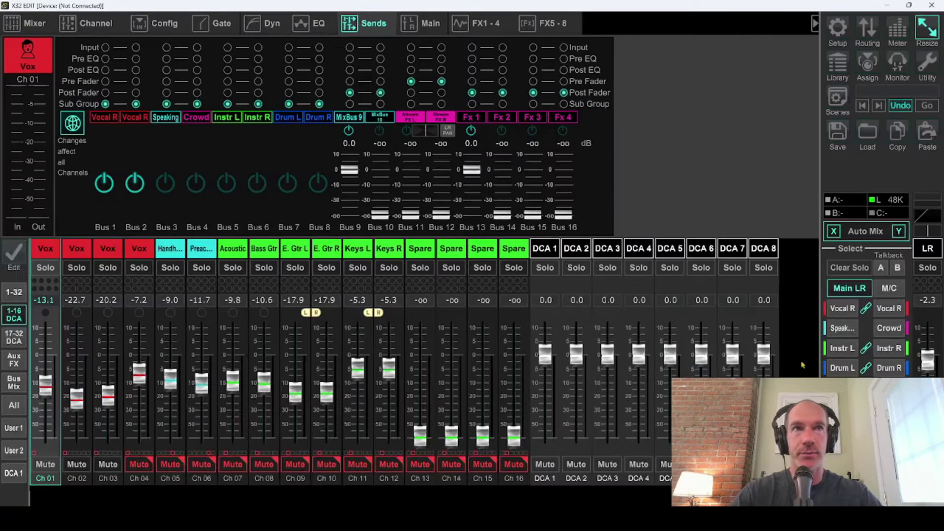
Try raising the Ch 01 to Ch 03 faders in the Vocal R subgroup to about 0 dB, and return them to minimum.
click(837, 312)
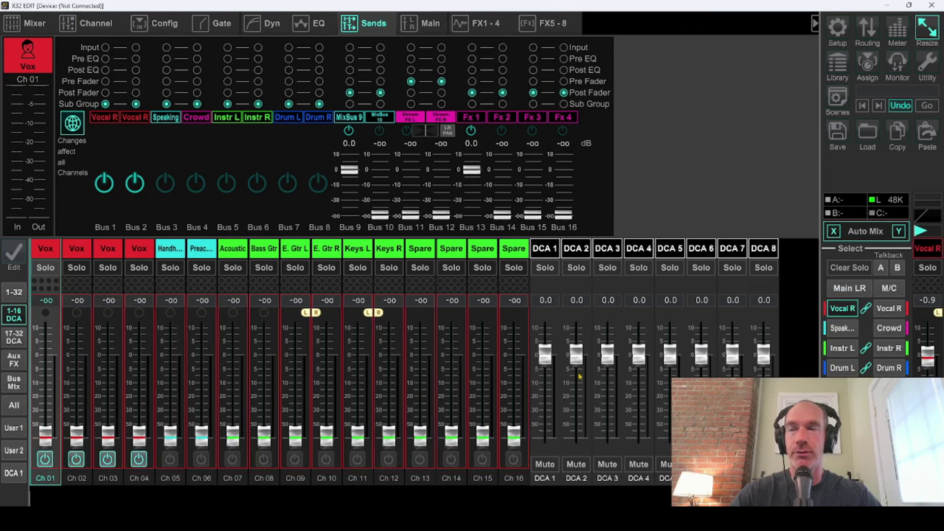
drag(79, 435, 81, 377)
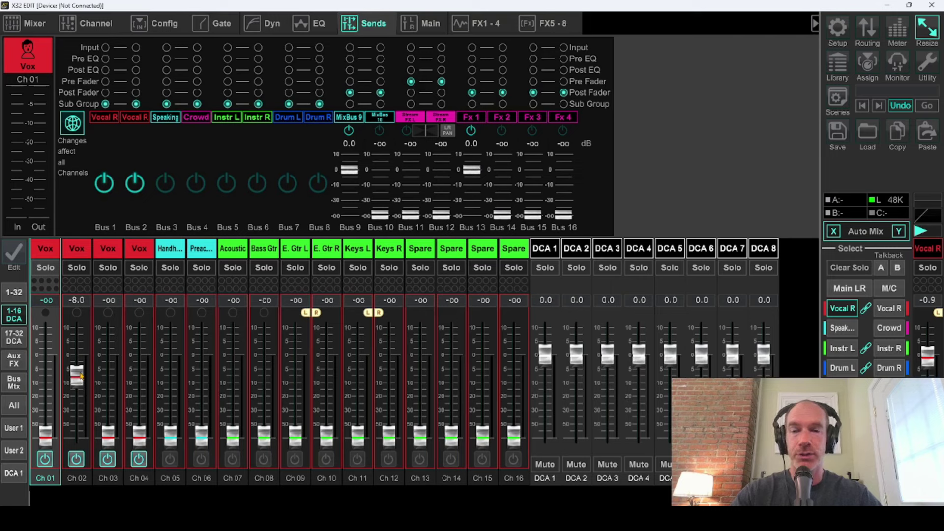
drag(81, 376, 89, 458)
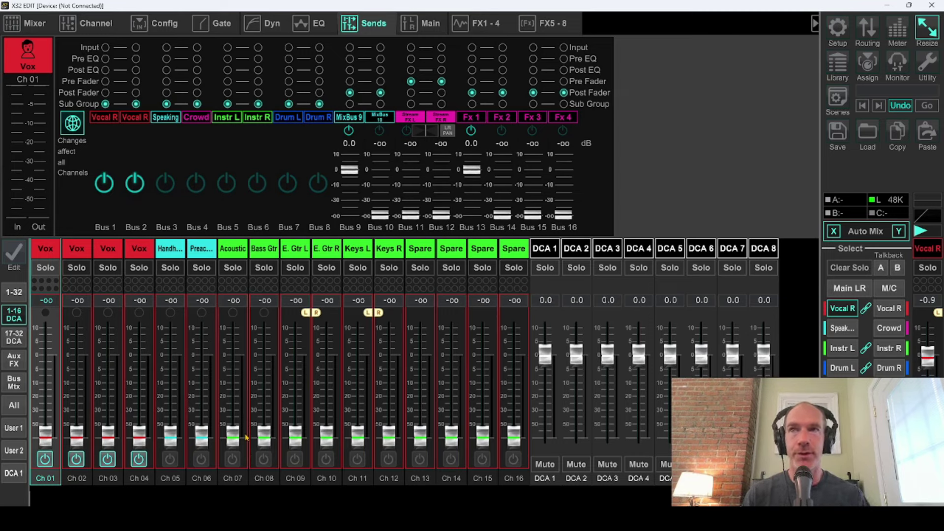
drag(42, 434, 44, 355)
drag(76, 435, 76, 355)
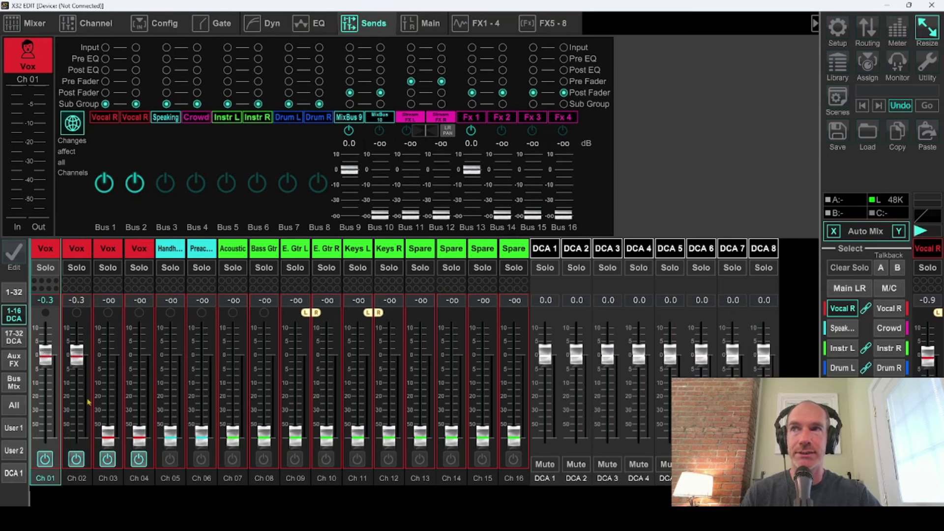
drag(108, 435, 108, 356)
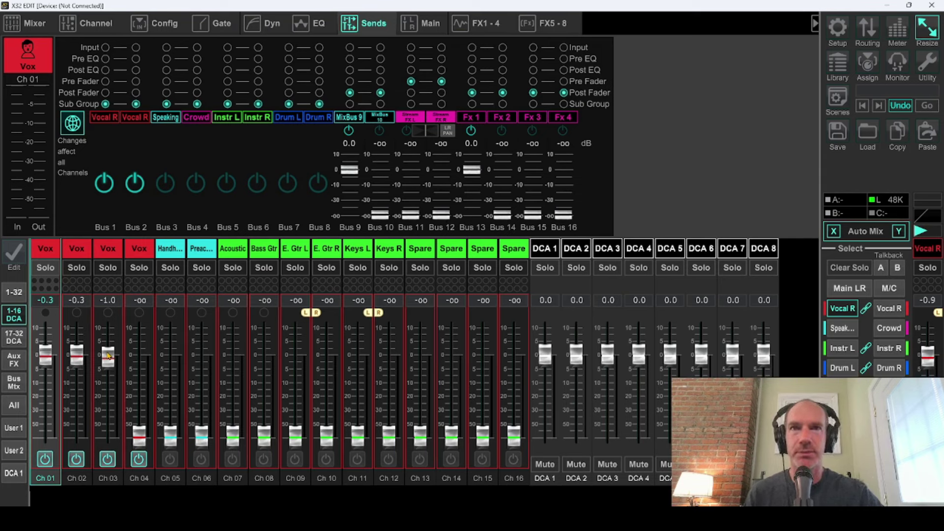
drag(109, 356, 108, 434)
drag(77, 356, 63, 425)
drag(46, 355, 47, 435)
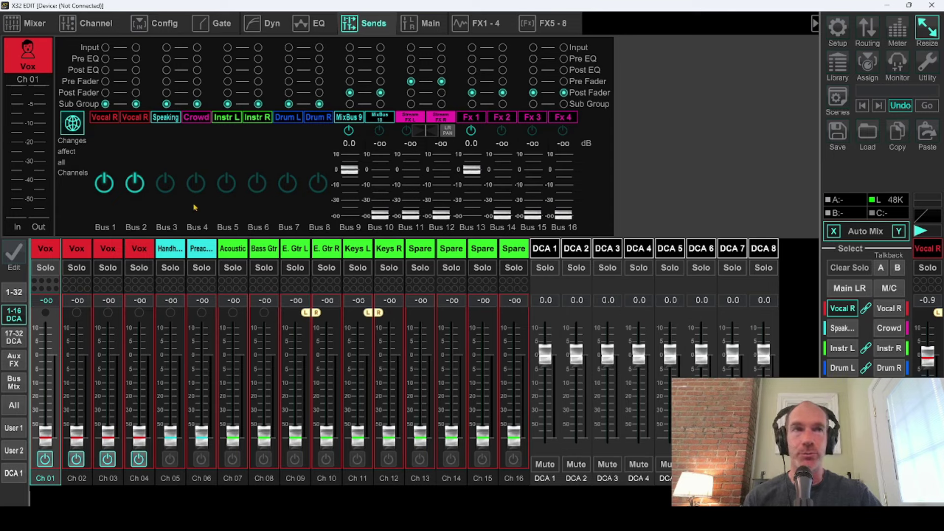
Enable the Vocal R bus EQ with about a +4 dB high shelf at 10.37 kHz and a -15 dB low shelf at 91.4 Hz.
click(938, 249)
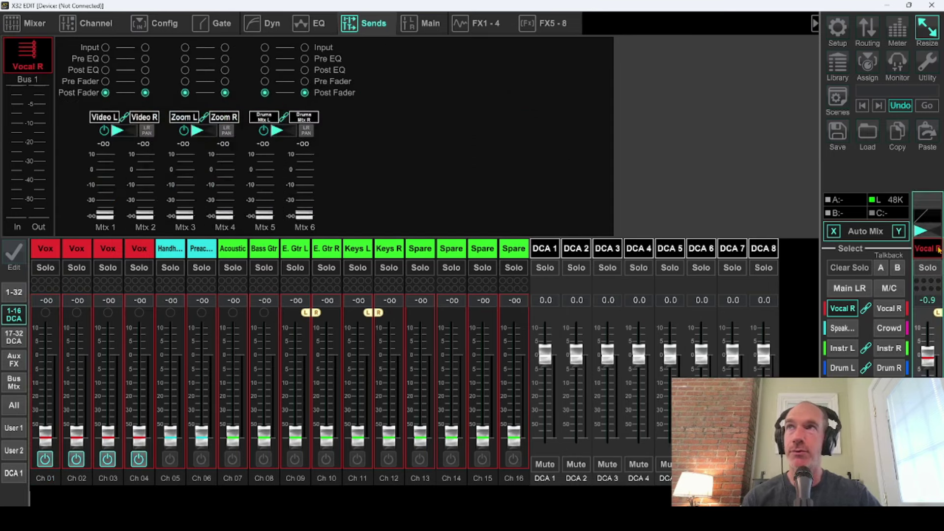
click(310, 25)
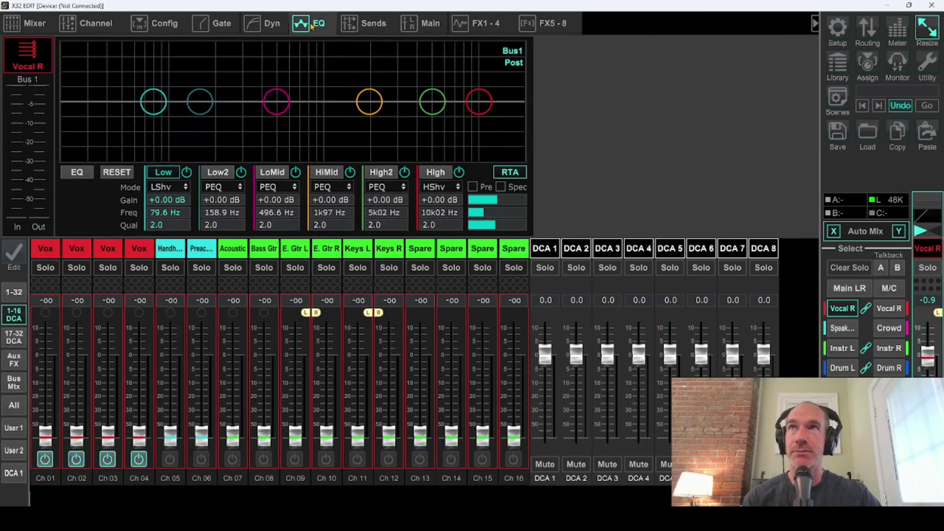
click(272, 26)
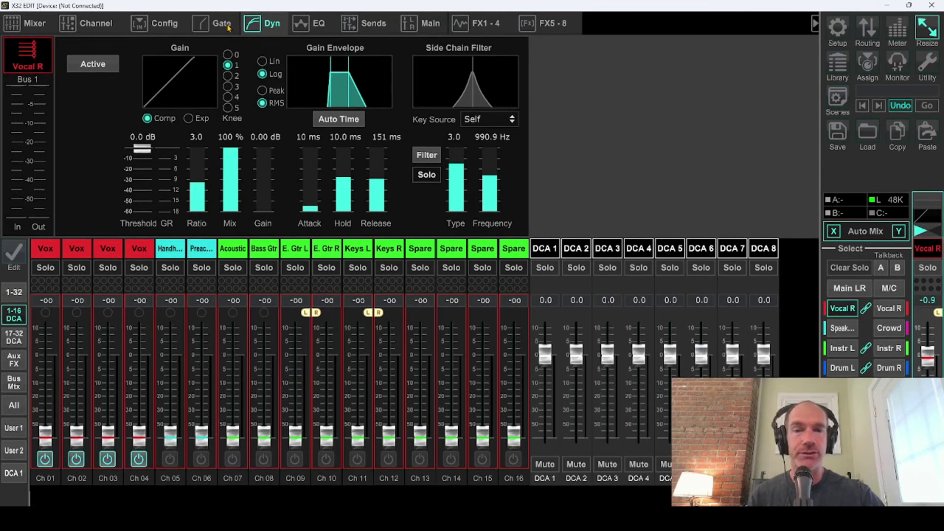
click(311, 29)
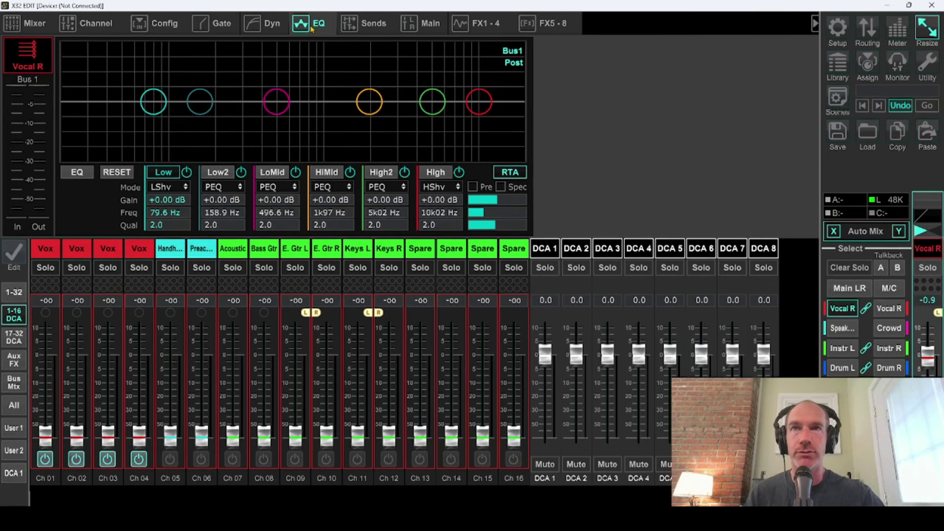
click(87, 174)
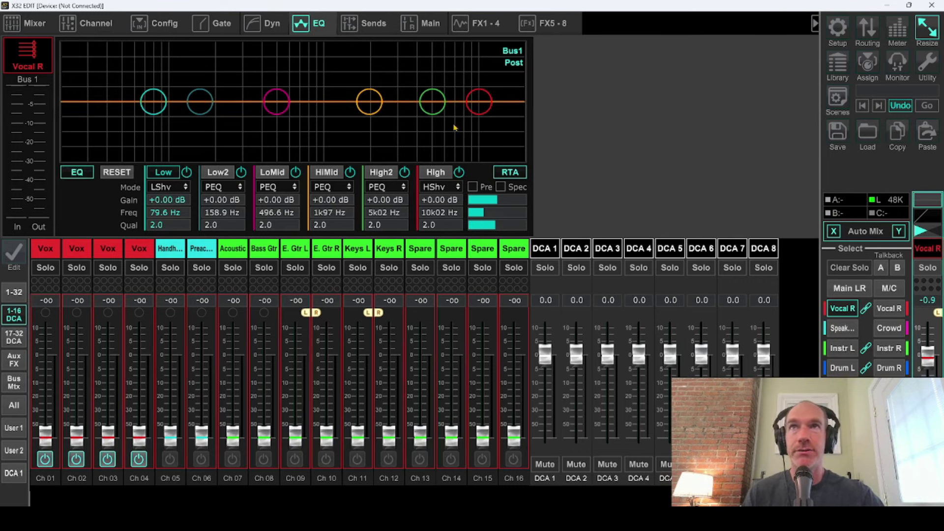
mouse_move(474, 110)
mouse_down()
mouse_move(468, 96)
mouse_move(478, 97)
mouse_up()
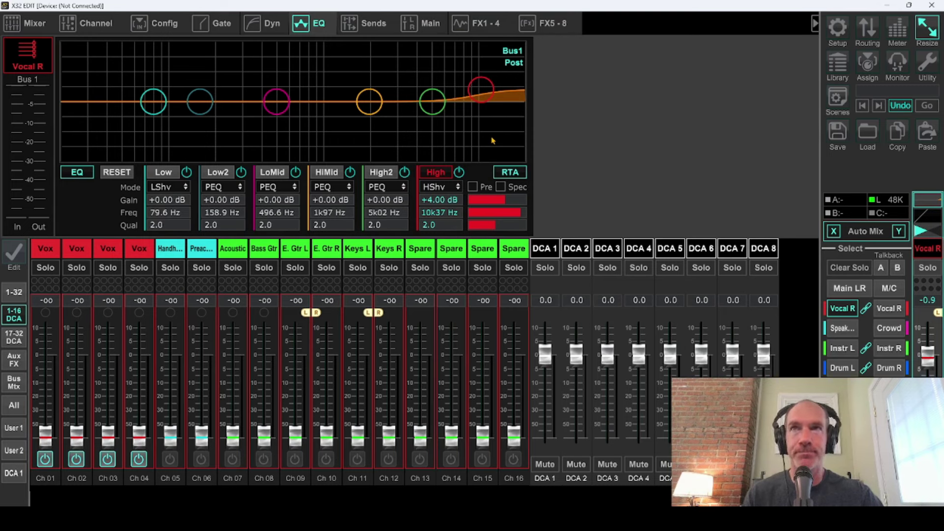
drag(162, 107, 167, 171)
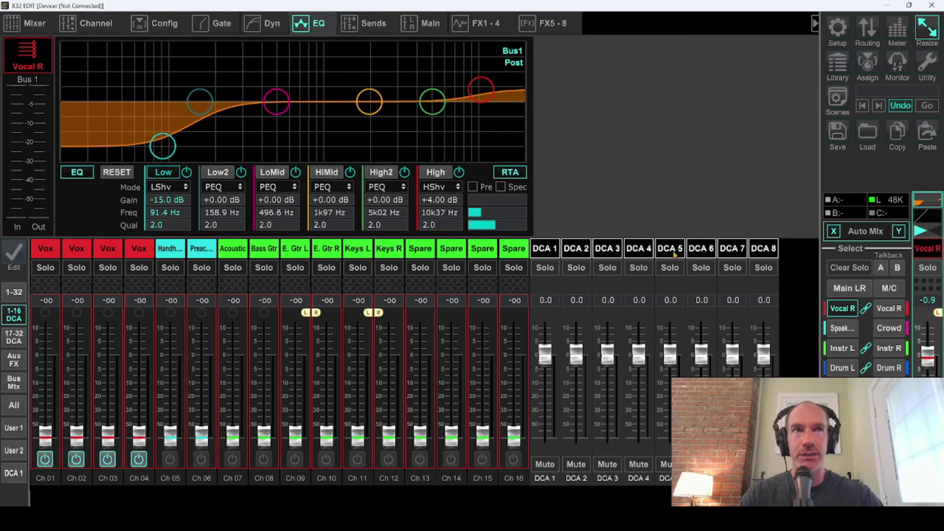
Return to the main LR mix and compare the channel processing overviews of vocal channels Ch 01 to Ch 04.
click(850, 288)
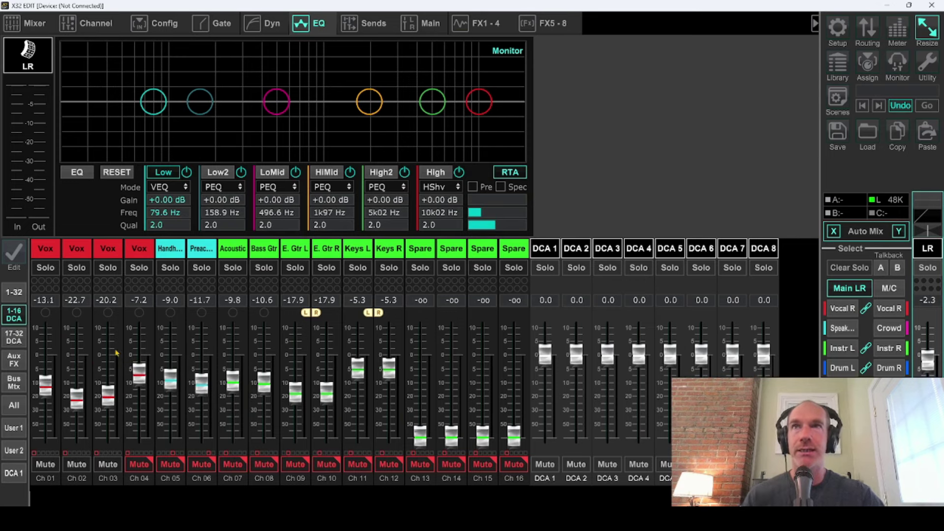
click(44, 249)
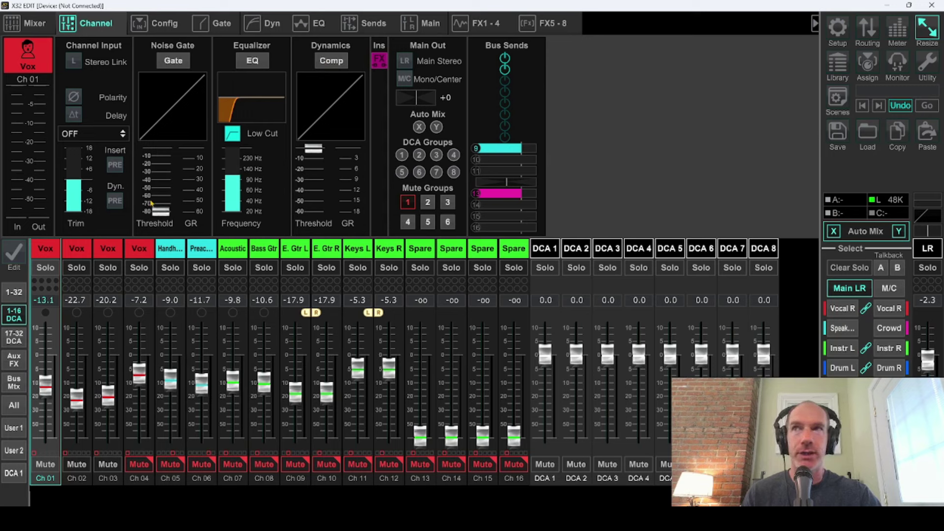
click(77, 250)
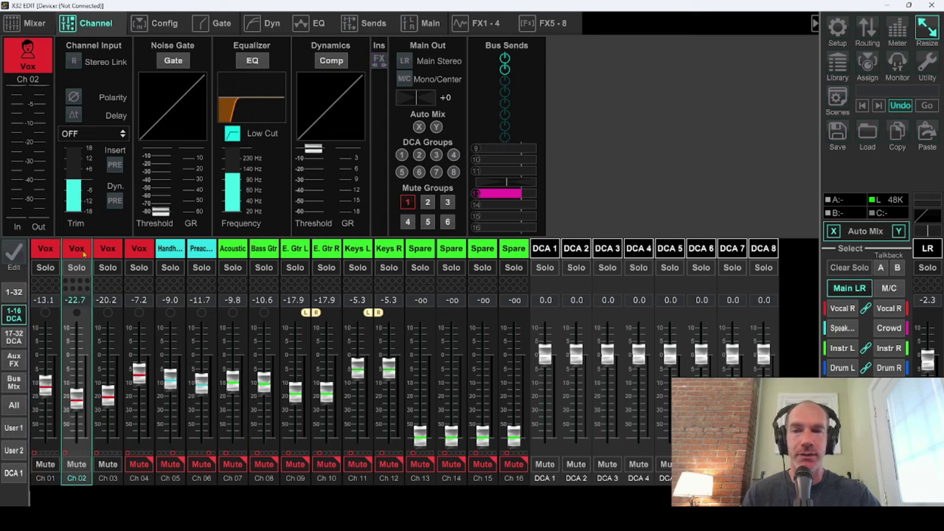
click(109, 251)
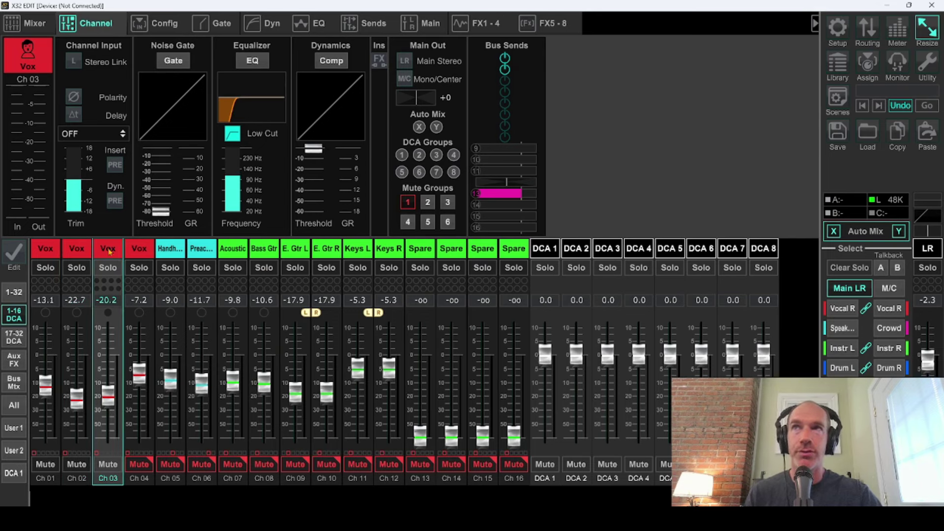
click(140, 252)
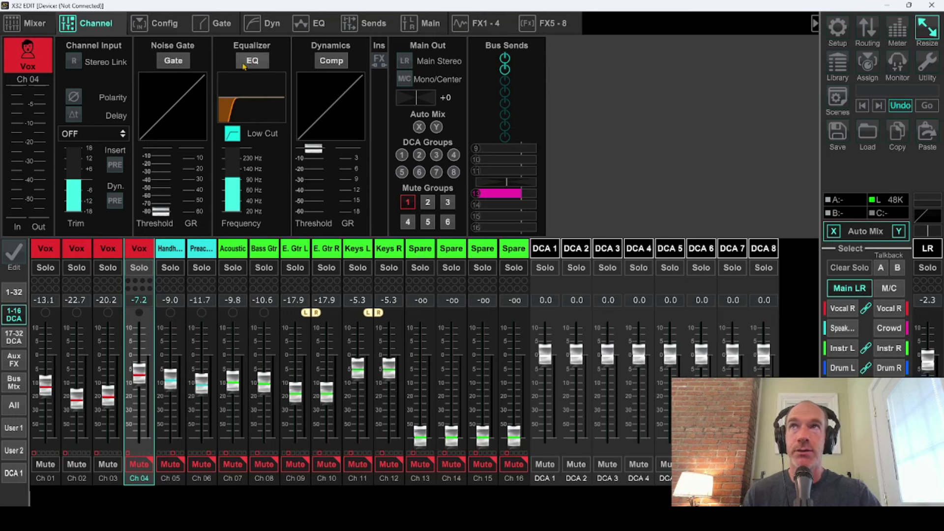
click(102, 252)
click(81, 251)
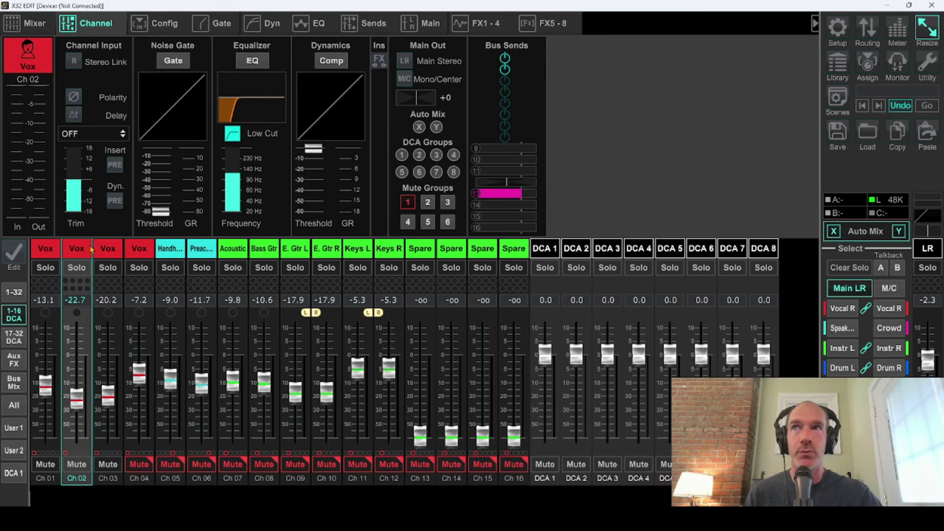
Set the High EQ band of vocal channel Ch 02 to about +4.5 dB at 9.03 kHz, and switch the channel's EQ off.
click(309, 24)
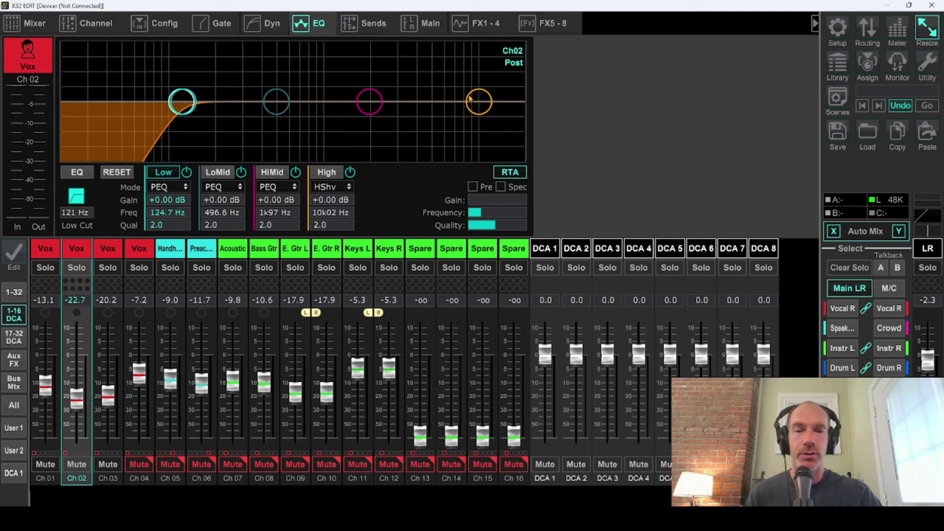
mouse_move(470, 98)
mouse_down()
mouse_move(454, 90)
mouse_move(467, 90)
mouse_up()
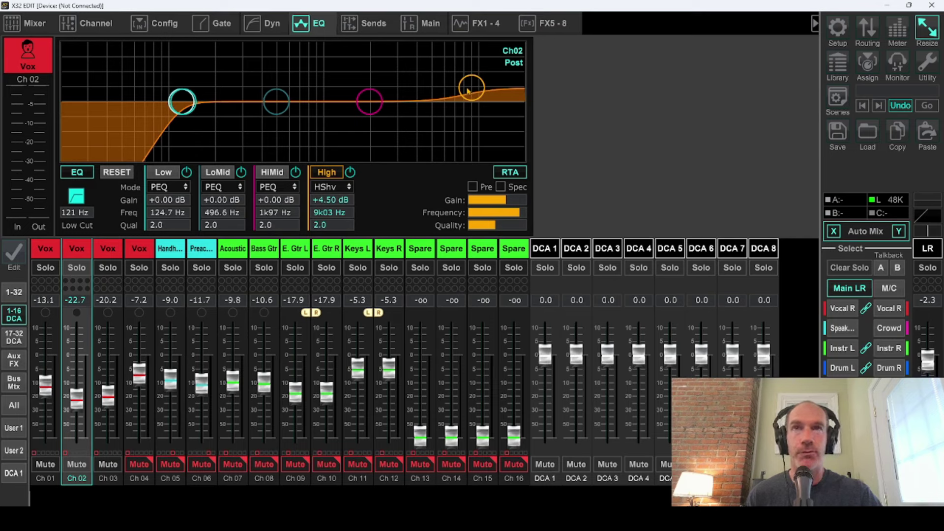
click(79, 173)
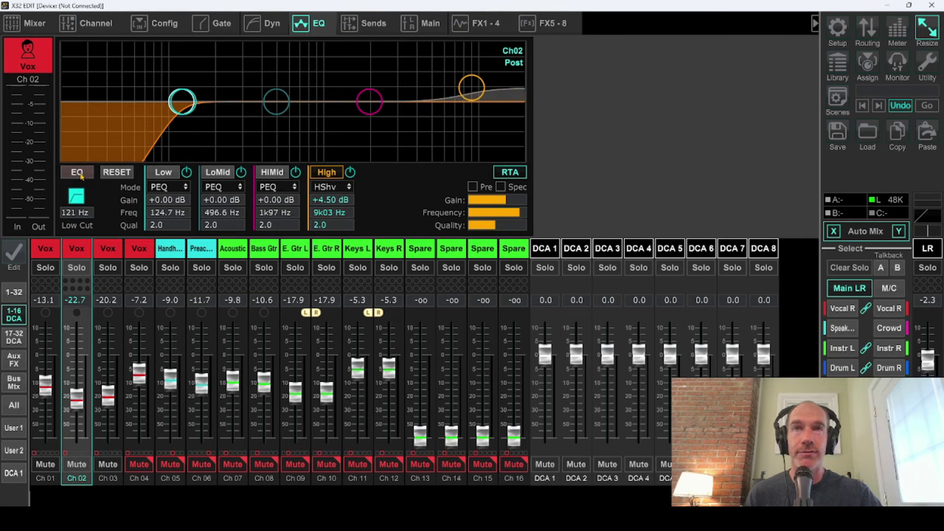
Show the EQ curve of the Vocal R bus.
click(837, 309)
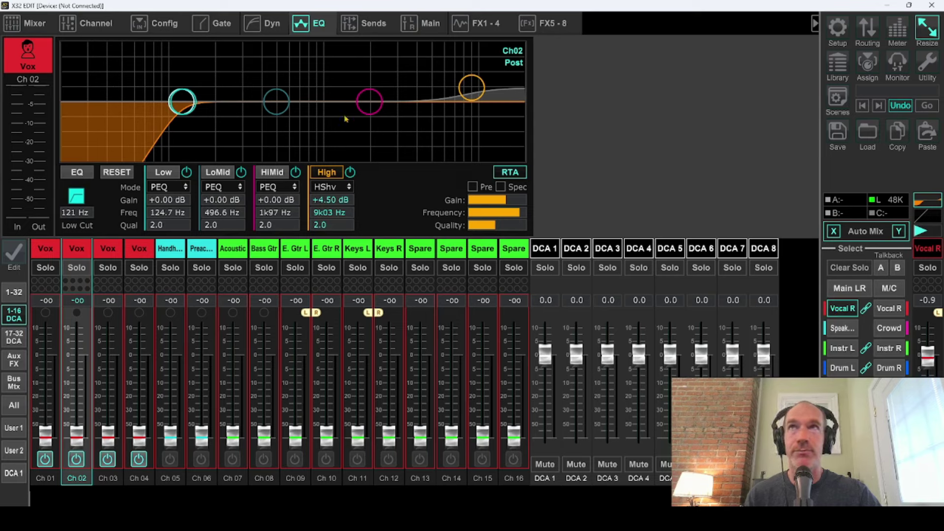
click(932, 248)
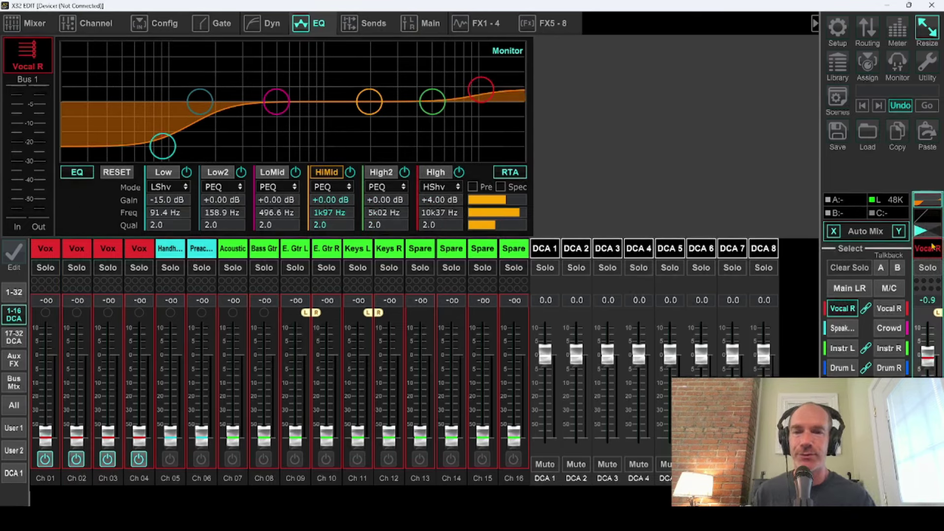